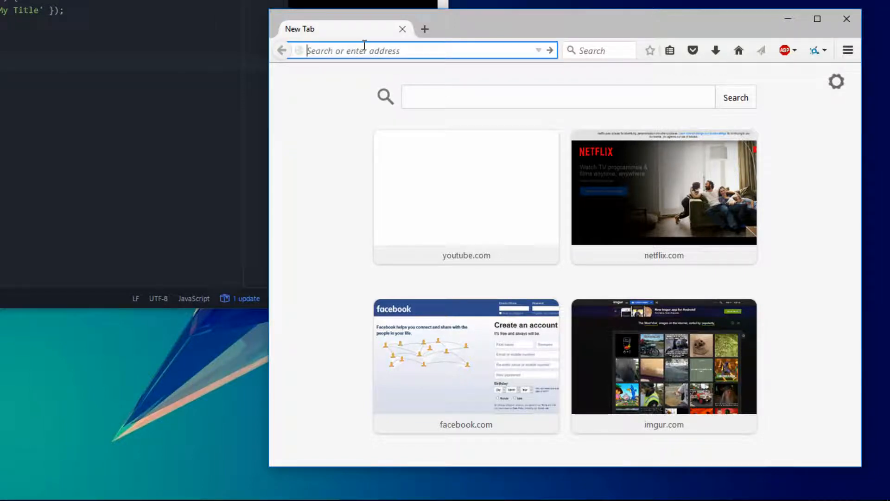
pyautogui.write('wikipedia json')
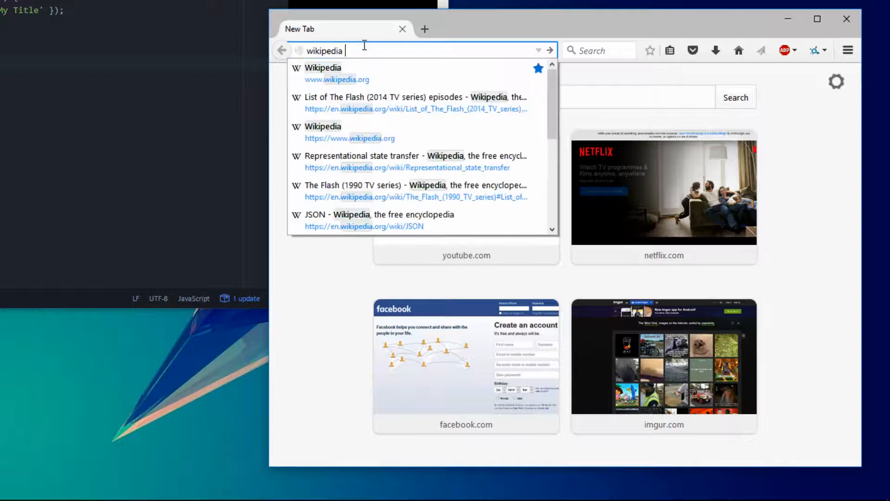
# - Run Google searches for 'wikipedia json' and then 'wikipedia http'
pyautogui.press('Return')
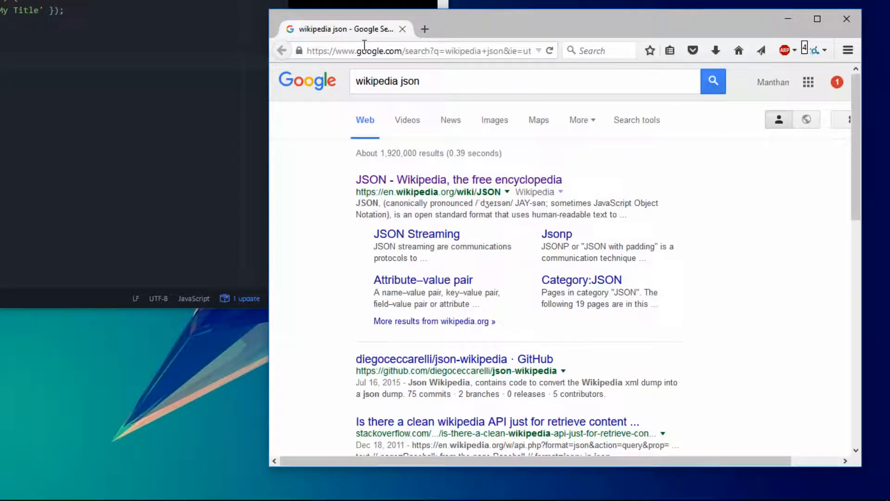
pyautogui.doubleClick(411, 80)
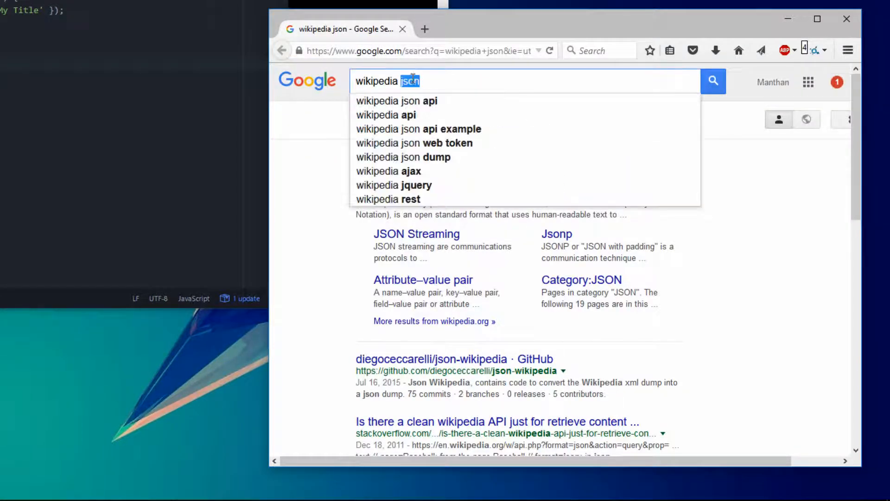
pyautogui.write('http')
pyautogui.press('Return')
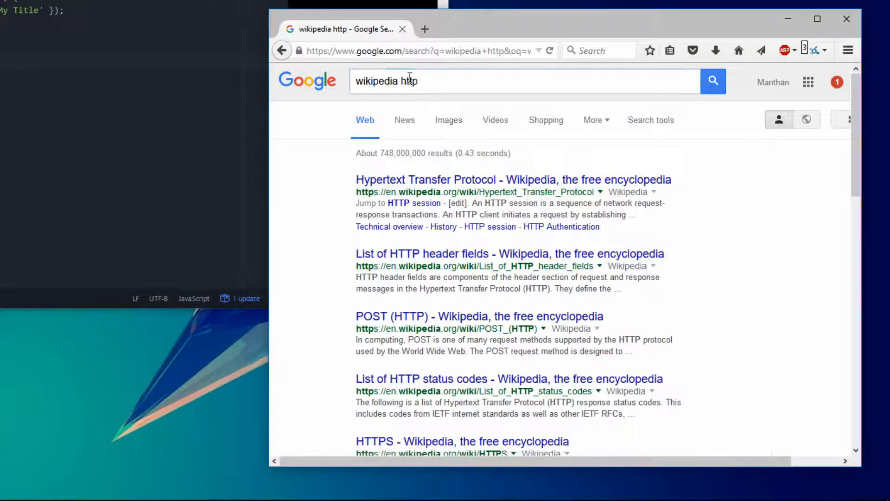
# - Search 'wikipedia RESTful web services', then return to the Atom editor
pyautogui.doubleClick(411, 81)
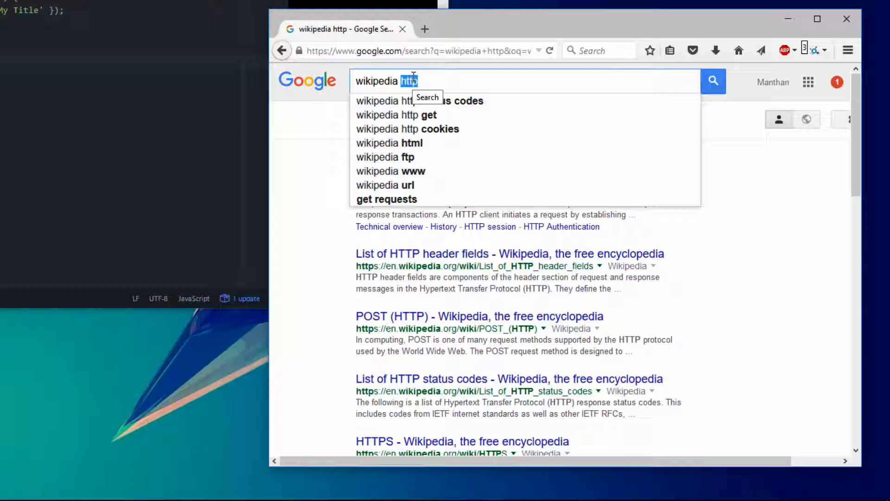
pyautogui.write('REST')
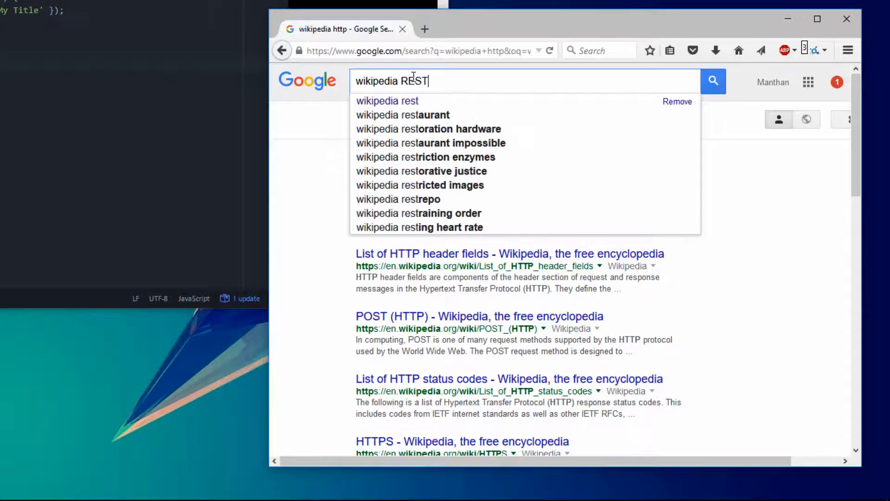
pyautogui.write('ful web')
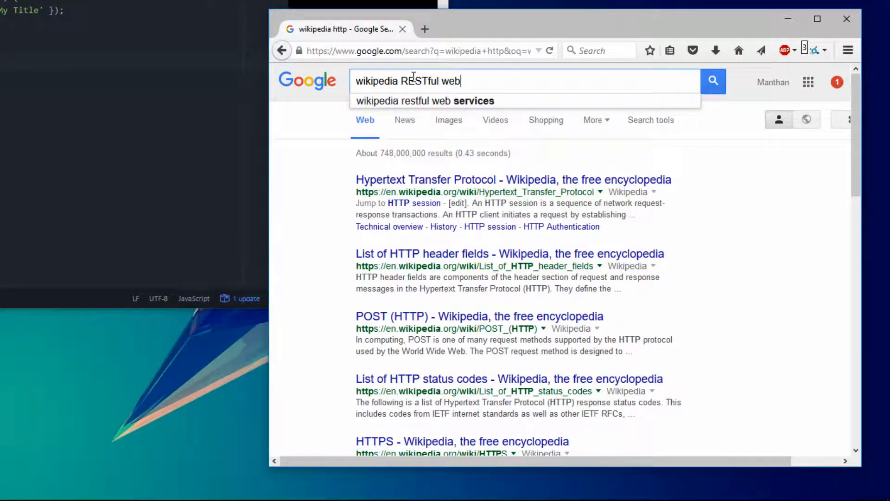
pyautogui.write(' services')
pyautogui.press('Return')
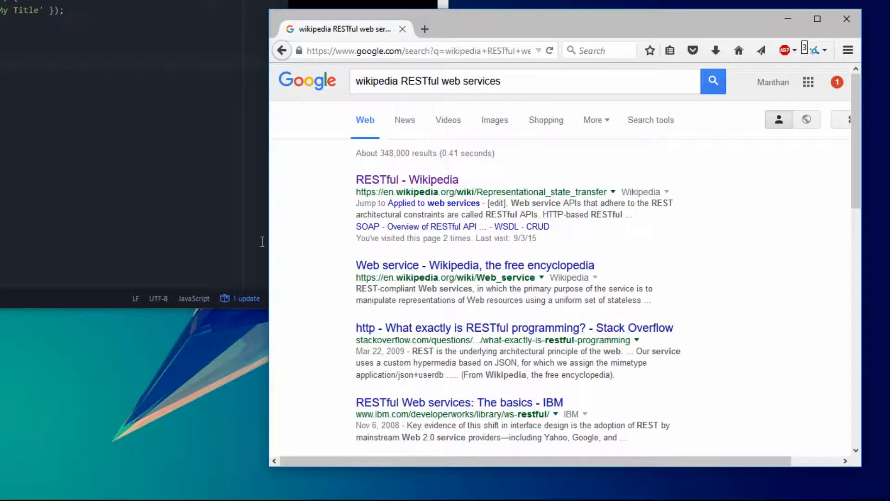
pyautogui.click(9, 110)
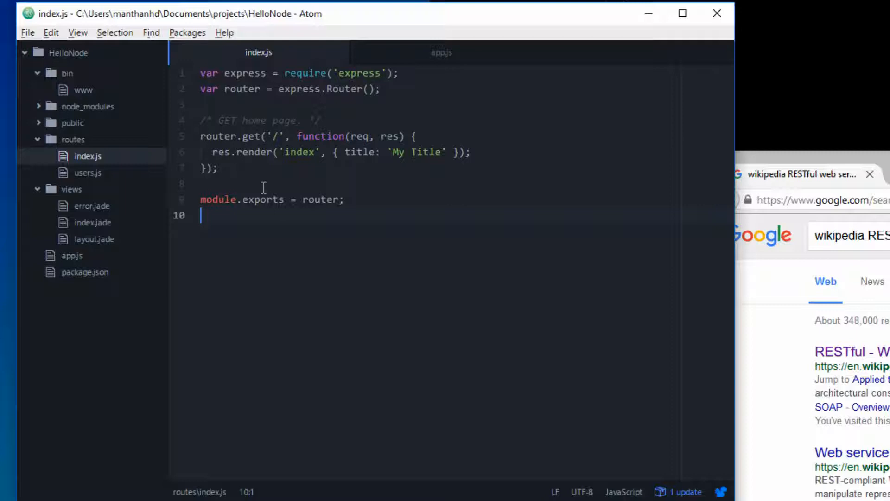
# - Compare the route in users.js with the one in routes/index.js
pyautogui.click(261, 183)
pyautogui.click(259, 172)
pyautogui.click(99, 171)
pyautogui.click(99, 156)
pyautogui.click(111, 173)
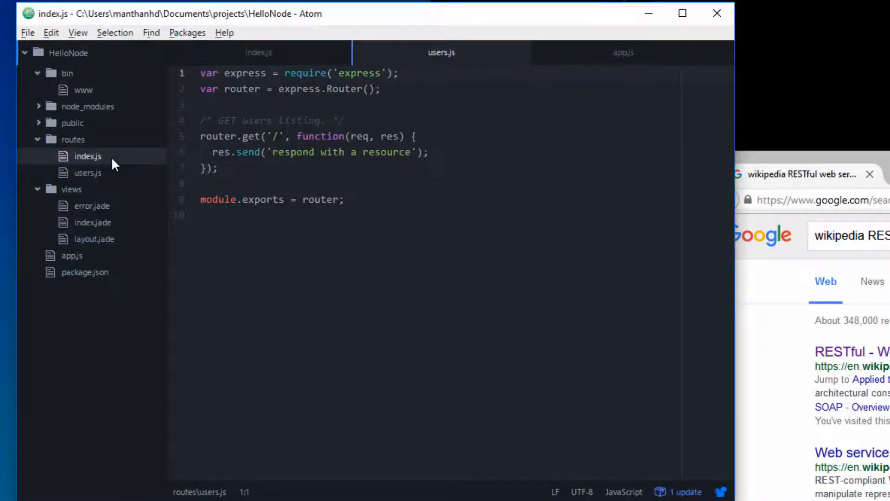
pyautogui.click(111, 156)
# - Inspect app.js requiring ./routes/index and the router export and GET handler in index.js
pyautogui.click(72, 255)
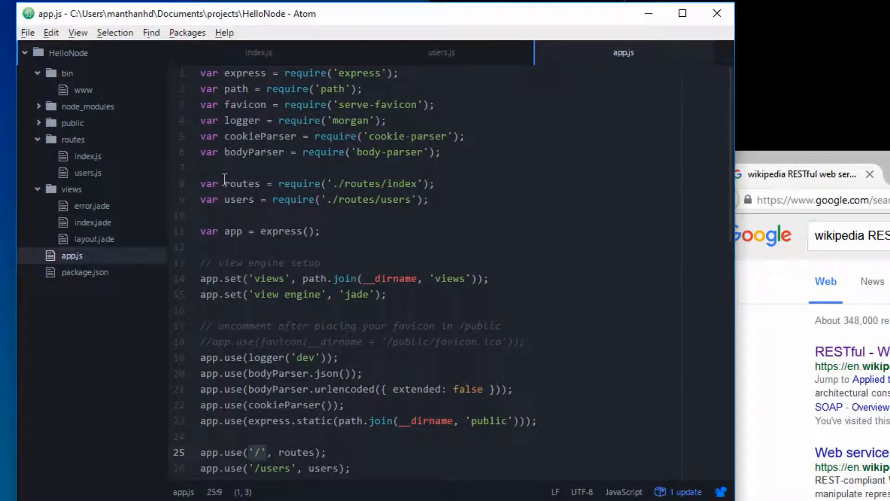
pyautogui.doubleClick(247, 185)
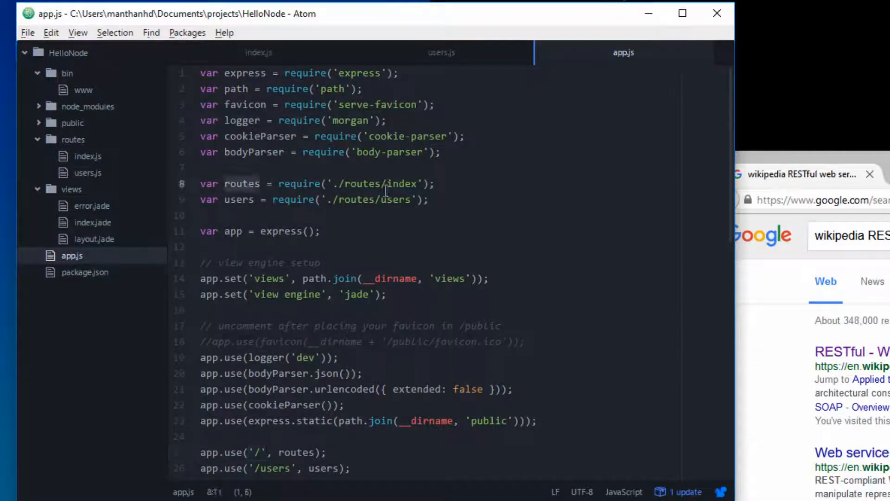
pyautogui.doubleClick(363, 184)
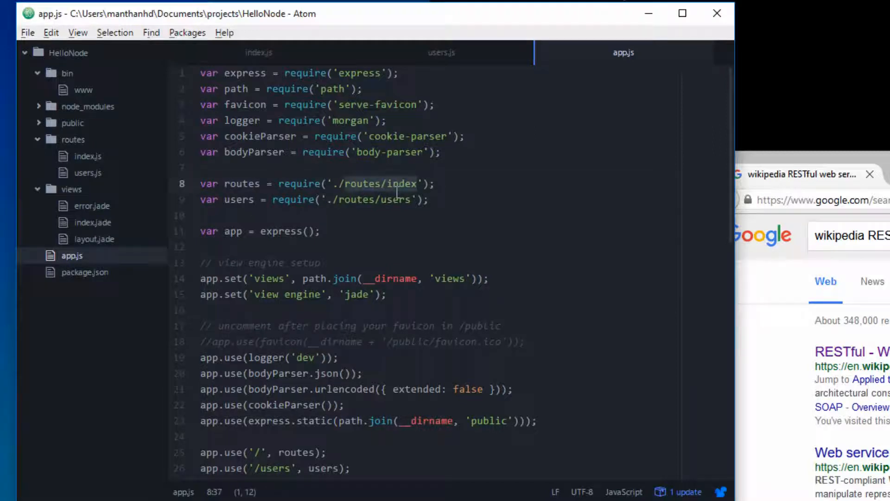
pyautogui.click(258, 52)
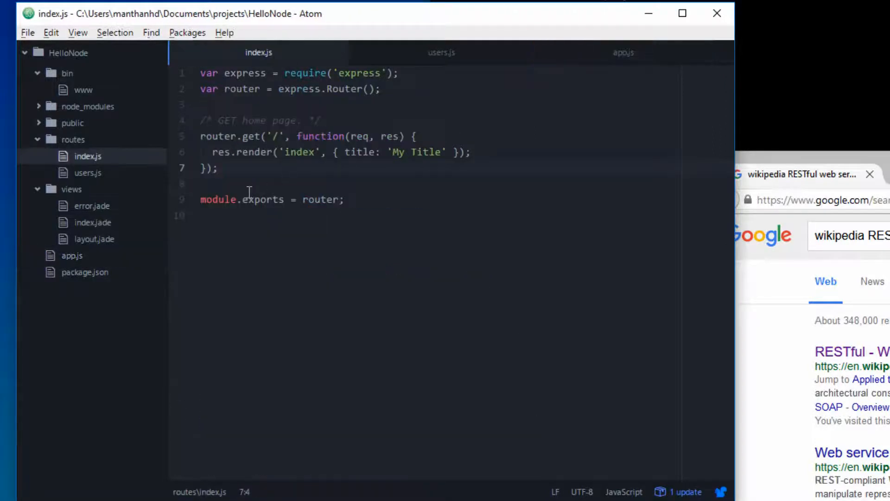
pyautogui.doubleClick(311, 200)
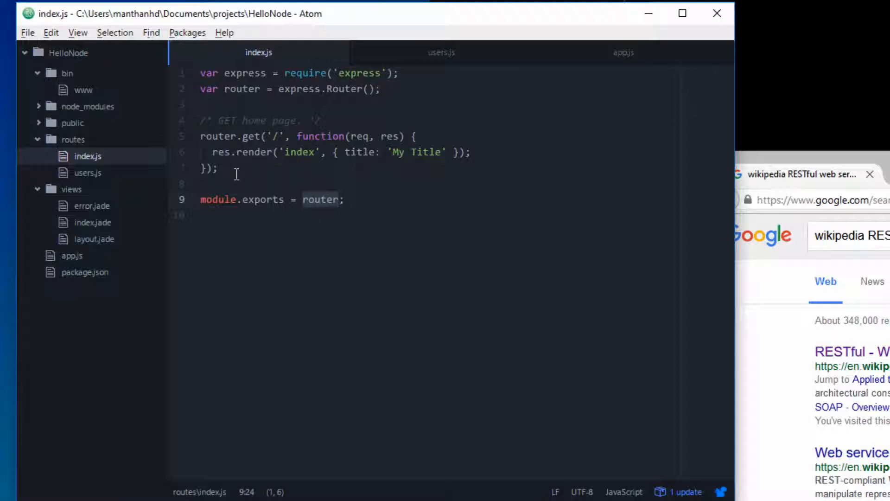
pyautogui.moveTo(221, 168); pyautogui.dragTo(190, 140)
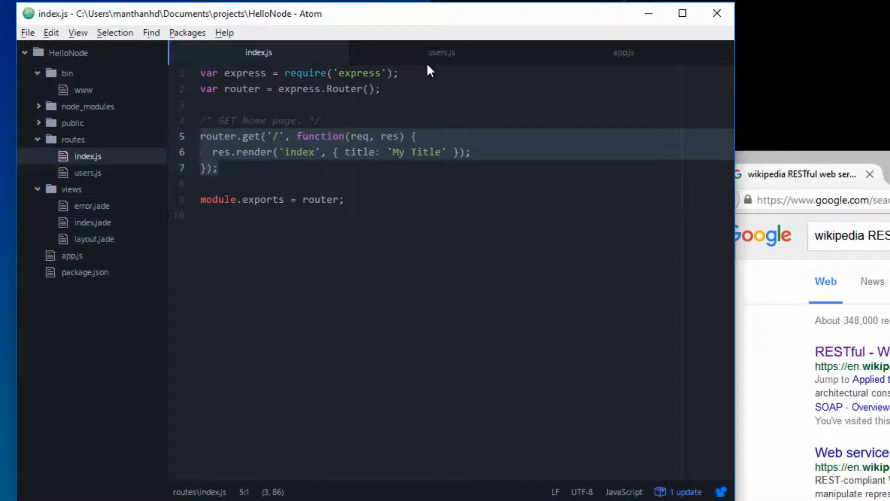
pyautogui.click(699, 53)
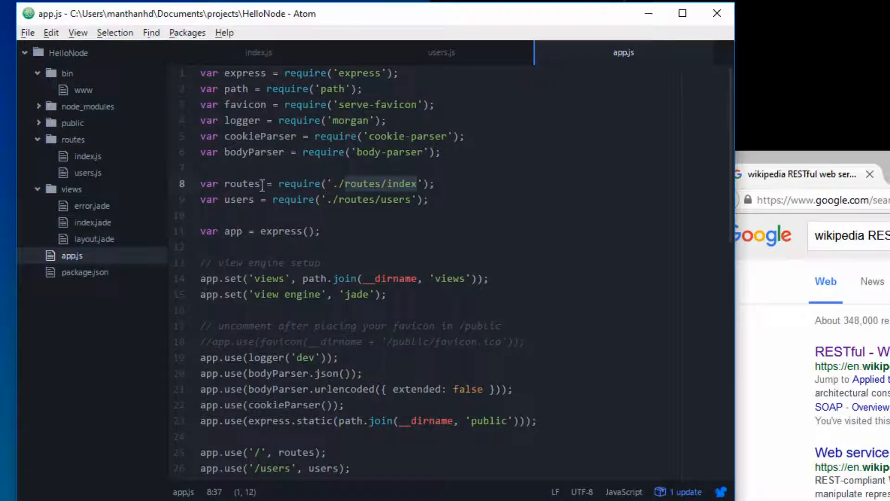
# - In app.js, check that the routes variable is mounted at the '/' path on line 25
pyautogui.doubleClick(247, 184)
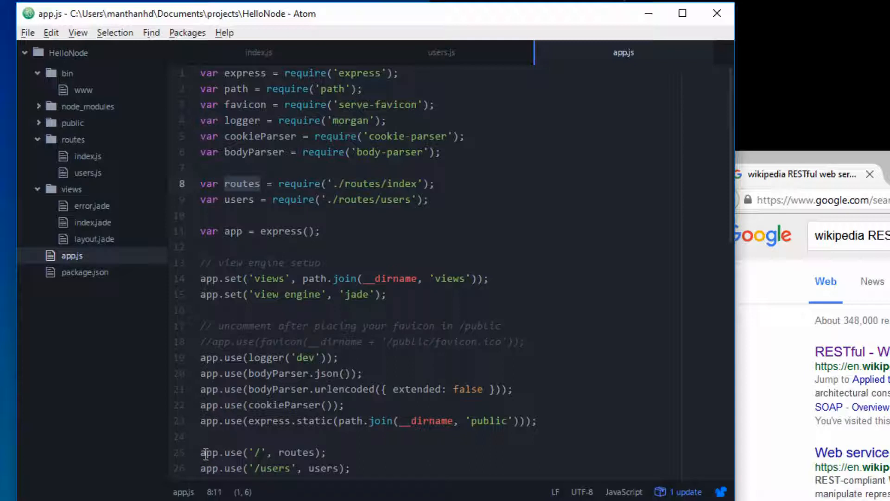
pyautogui.doubleClick(289, 453)
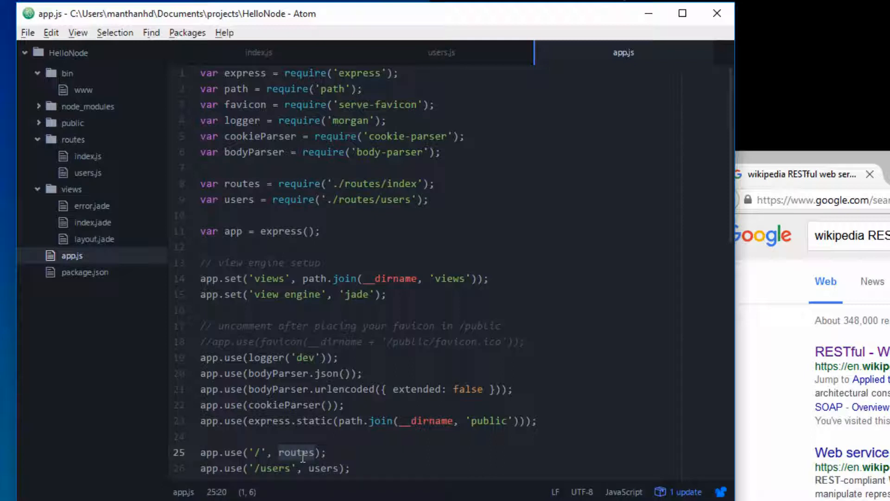
pyautogui.click(261, 452)
pyautogui.moveTo(261, 452); pyautogui.dragTo(256, 453)
pyautogui.click(261, 452)
# - Check the '/' path of the GET route in index.js and place the caret after line 7
pyautogui.click(268, 55)
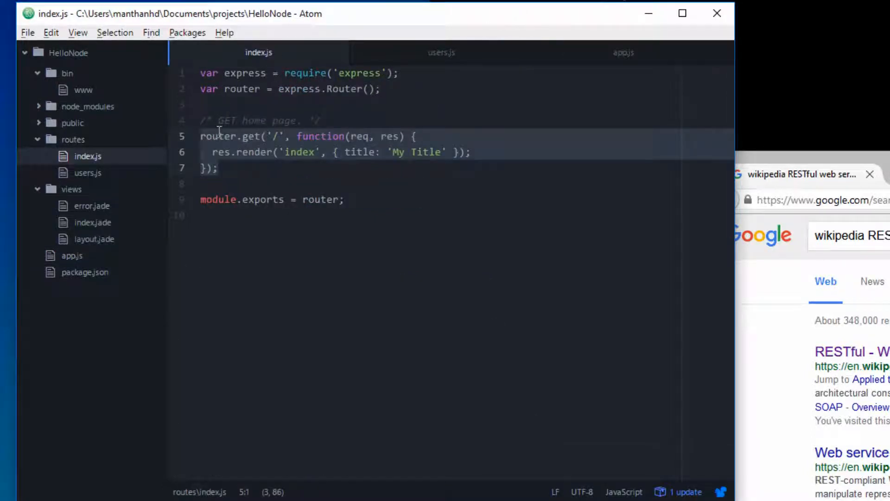
pyautogui.doubleClick(276, 137)
pyautogui.click(568, 54)
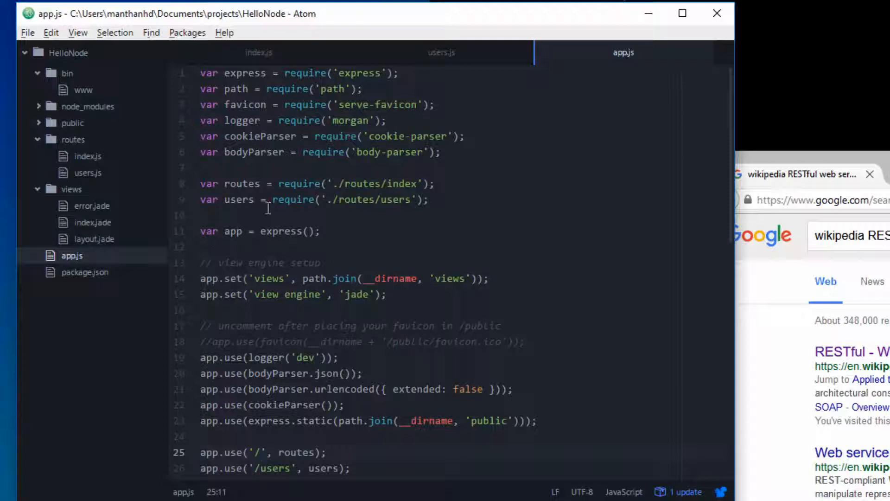
pyautogui.click(110, 156)
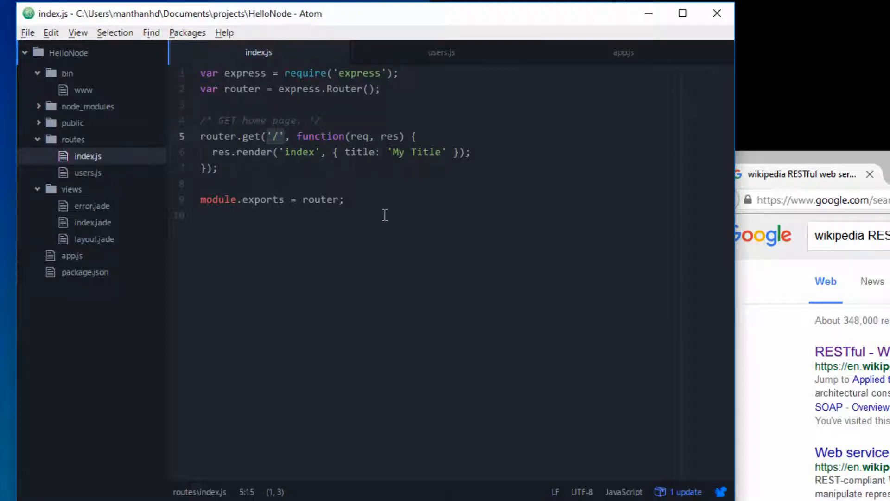
pyautogui.click(247, 167)
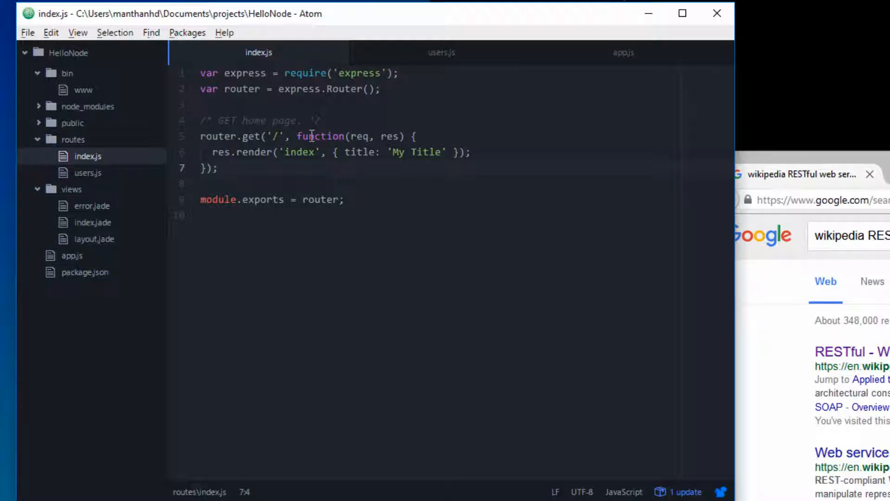
# - Insert two empty lines below the home-page route and clear the stray 'router' word
pyautogui.press('Return')
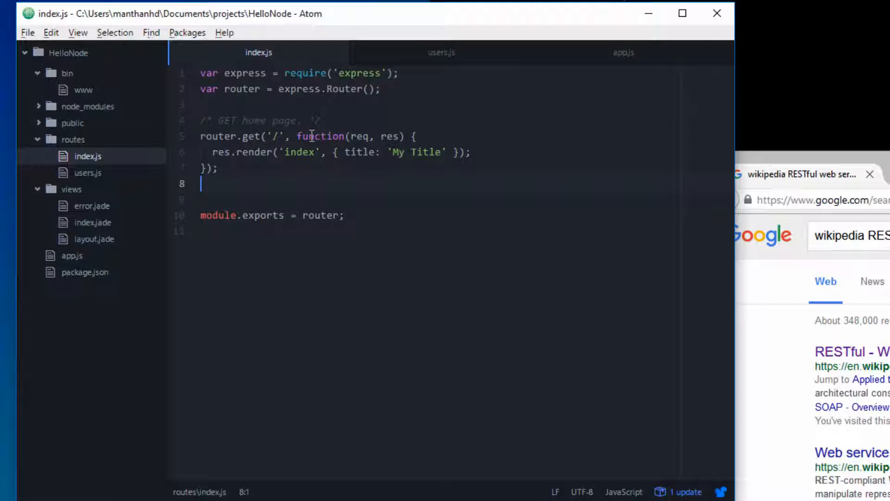
pyautogui.press('Return')
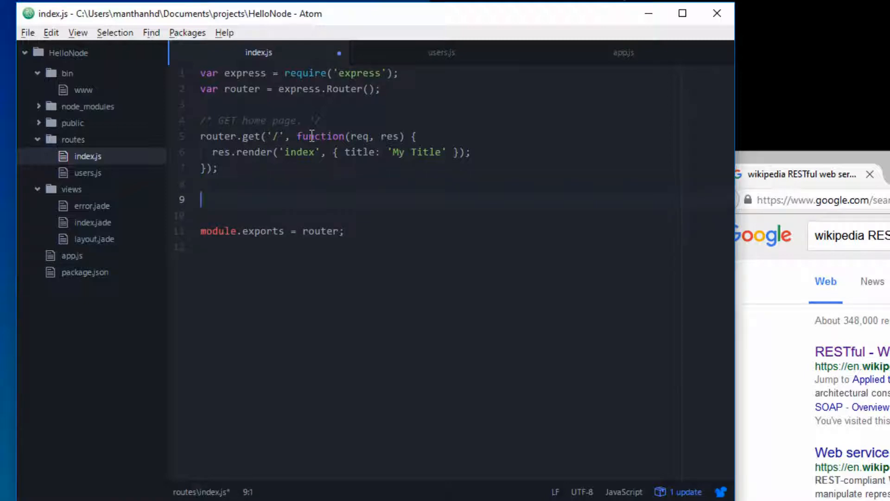
pyautogui.write('router')
pyautogui.doubleClick(217, 199)
pyautogui.press('BackSpace')
# - Point out the router variable declared on line 2, then return to the empty line 9
pyautogui.doubleClick(247, 89)
pyautogui.click(257, 90)
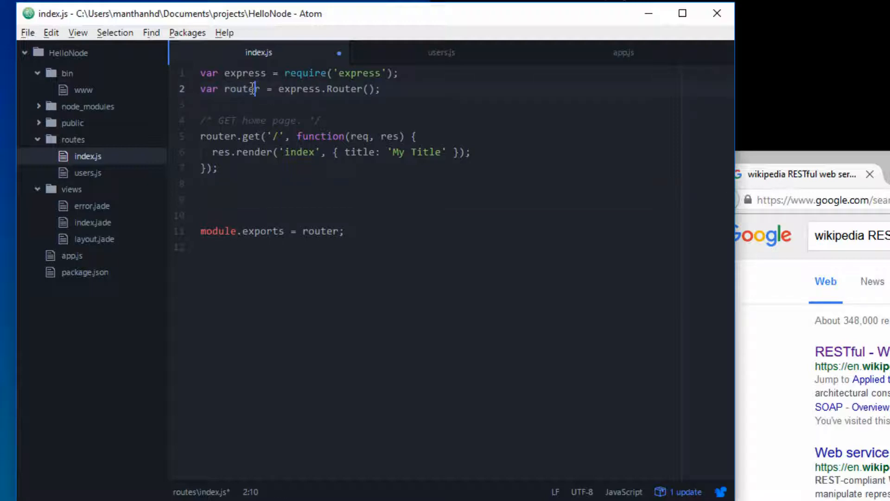
pyautogui.write('AA')
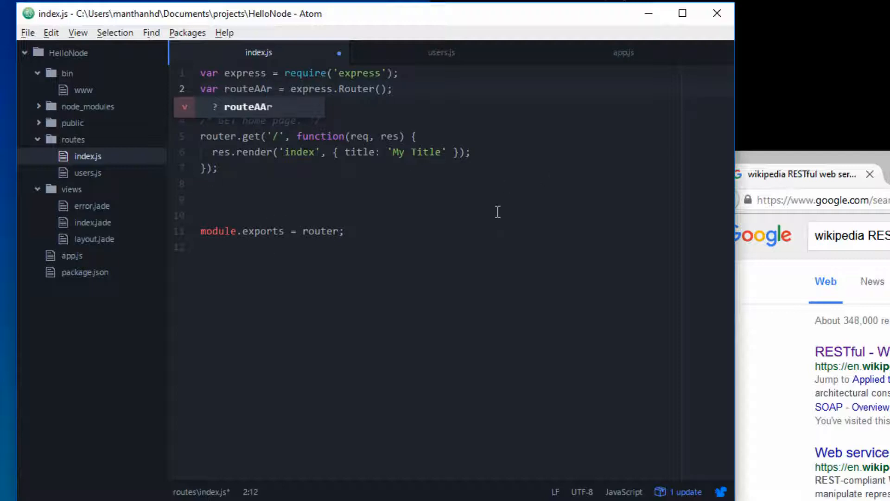
pyautogui.press('BackSpace')
pyautogui.press('BackSpace')
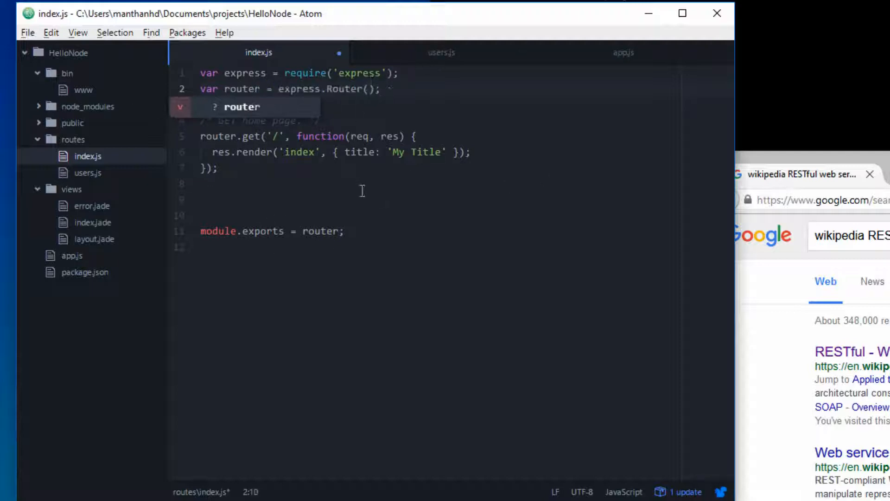
pyautogui.press('Down')
pyautogui.press('Down')
pyautogui.press('Down')
pyautogui.press('Down')
pyautogui.press('Down')
pyautogui.press('Down')
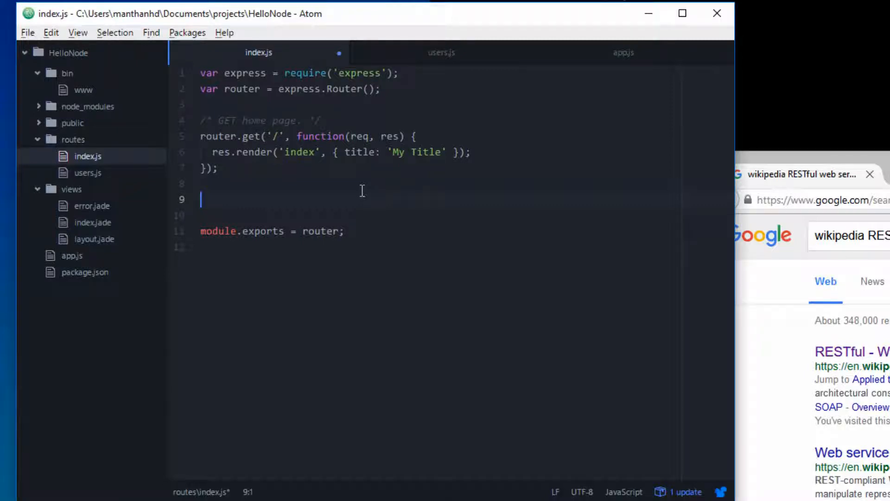
pyautogui.write('router.get')
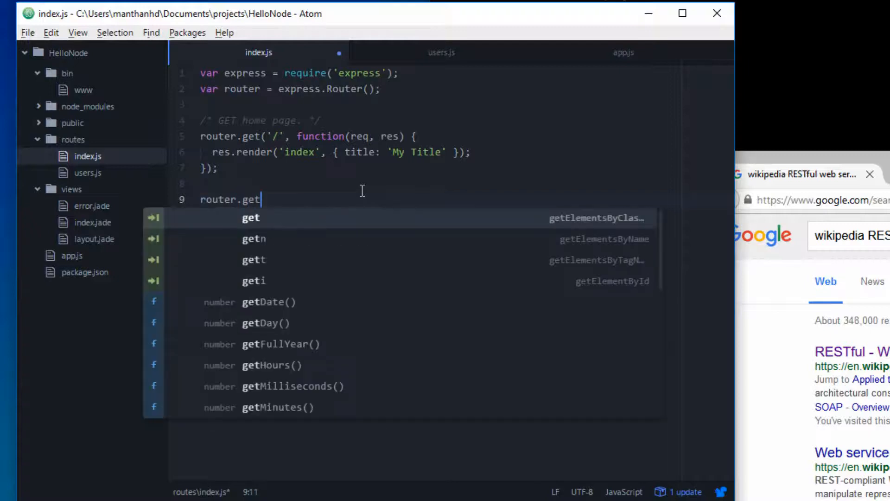
pyautogui.write("('/")
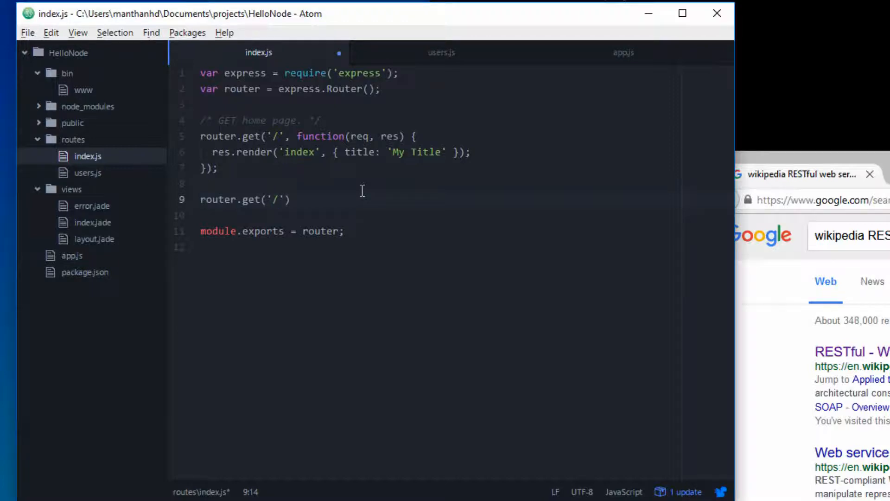
pyautogui.write('healthce')
# - Finish router.get('/healthcheck') on line 9 and highlight the get method and path argument
pyautogui.press('BackSpace')
pyautogui.write('heck')
pyautogui.press('Left')
pyautogui.hotkey('ctrl', 'shift', 'Left')
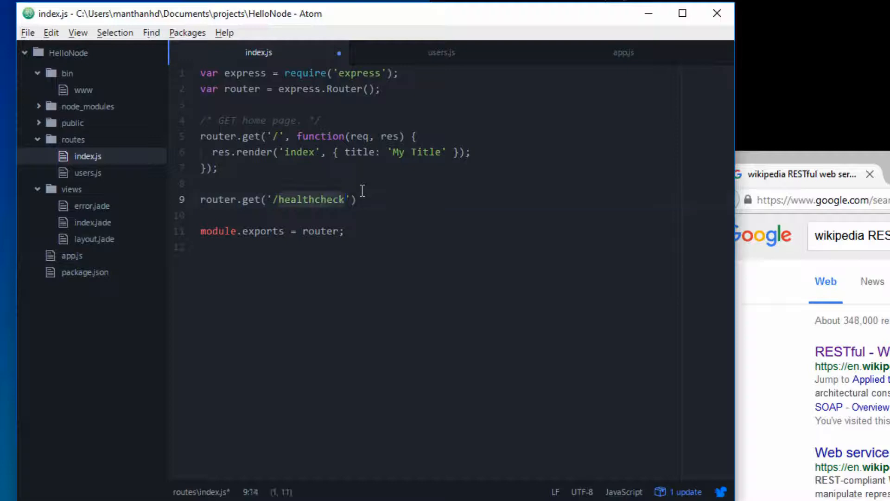
pyautogui.press('Left')
pyautogui.hotkey('ctrl', 'Left')
pyautogui.hotkey('ctrl', 'shift', 'Left')
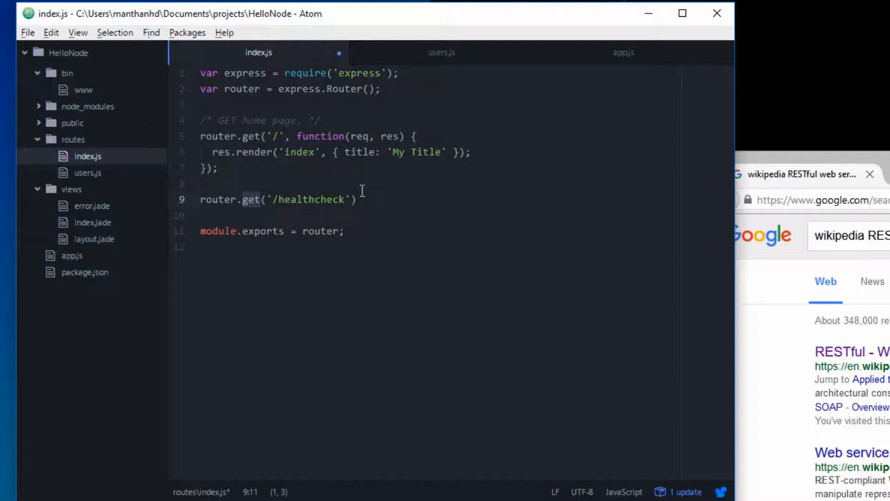
pyautogui.hotkey('ctrl', 'd')
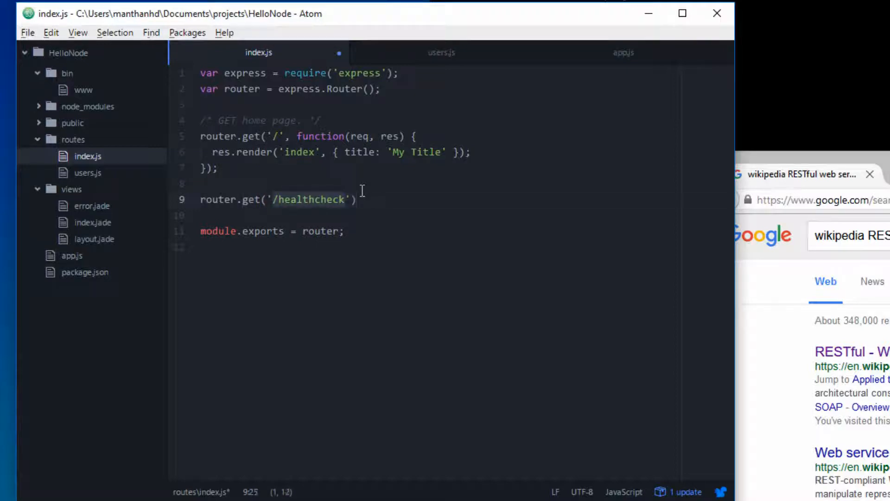
pyautogui.press('Escape')
pyautogui.hotkey('ctrl', 'shift', 'Left')
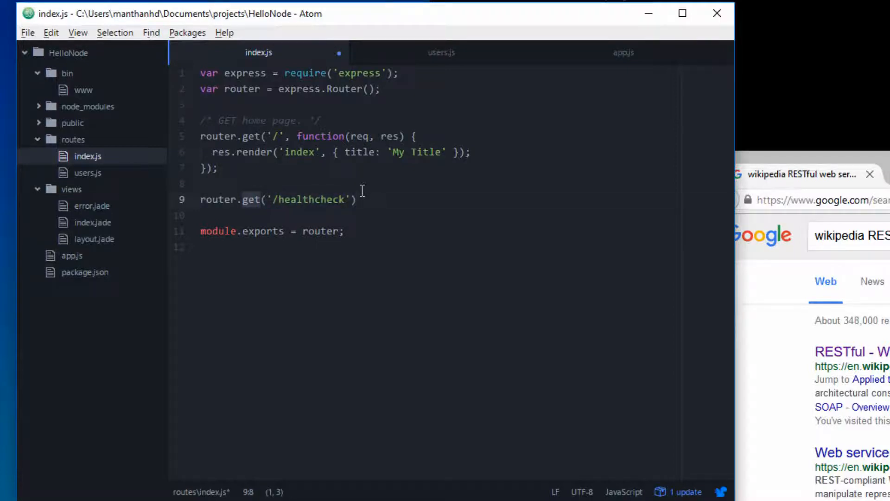
pyautogui.press('Right')
pyautogui.press('Right')
pyautogui.press('Right')
pyautogui.hotkey('ctrl', 'shift', 'Right')
pyautogui.press('Down')
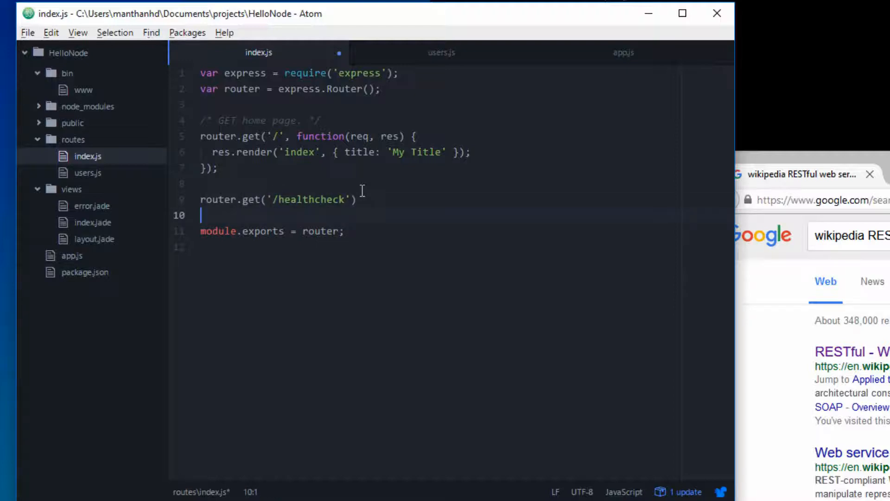
pyautogui.press('Up')
pyautogui.press('Down')
# - Review router, get and '/healthcheck' on line 9 and place the caret after the path for the handler
pyautogui.click(361, 195)
pyautogui.press('Home')
pyautogui.press('End')
pyautogui.press('Left')
pyautogui.doubleClick(226, 199)
pyautogui.doubleClick(254, 198)
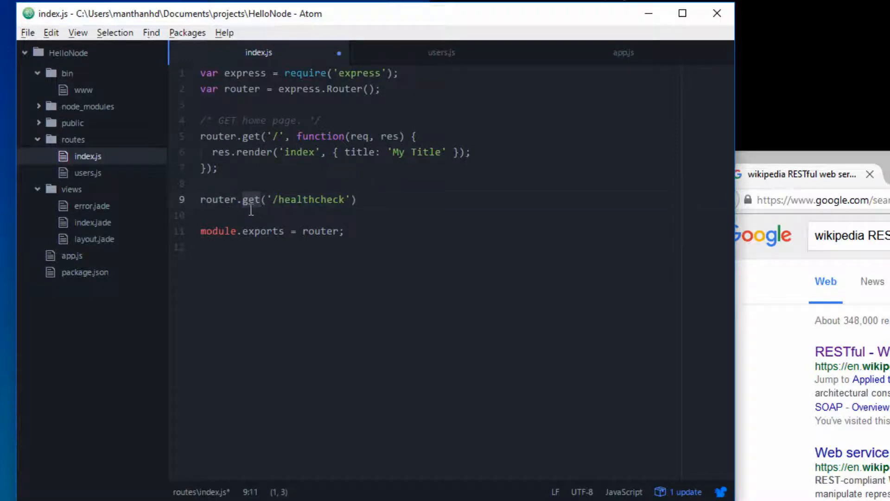
pyautogui.moveTo(268, 199); pyautogui.dragTo(345, 200)
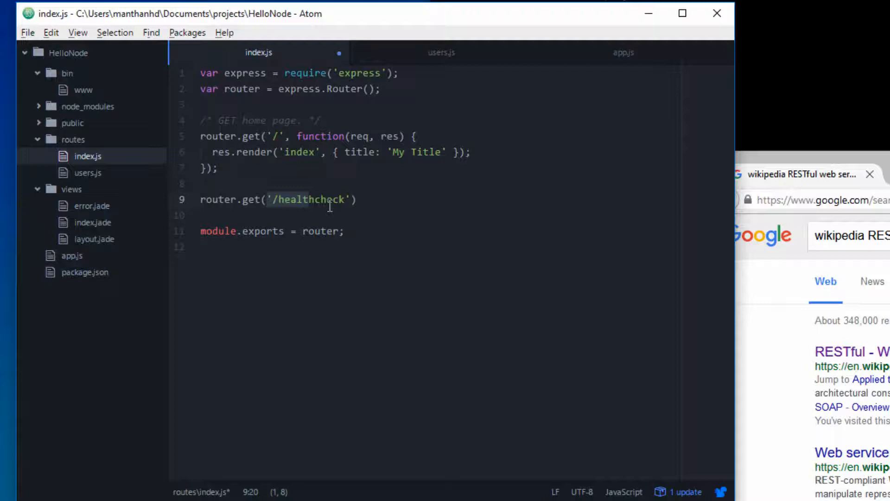
pyautogui.click(350, 199)
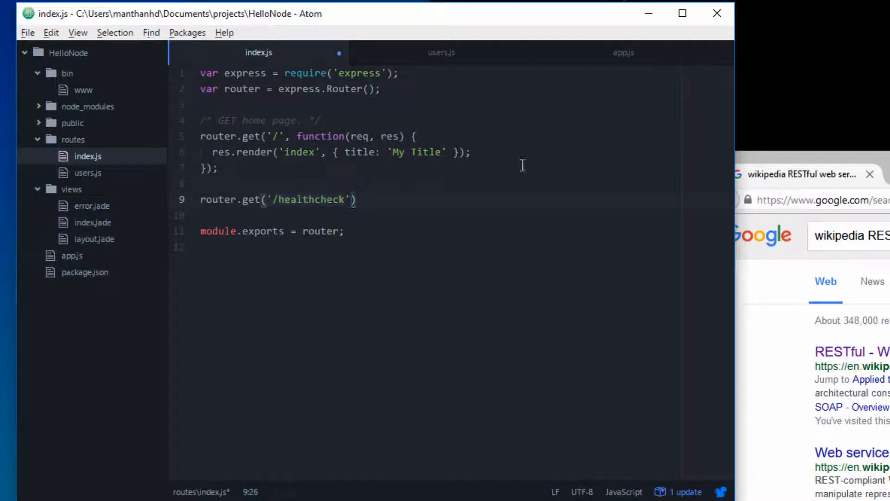
pyautogui.write(', function')
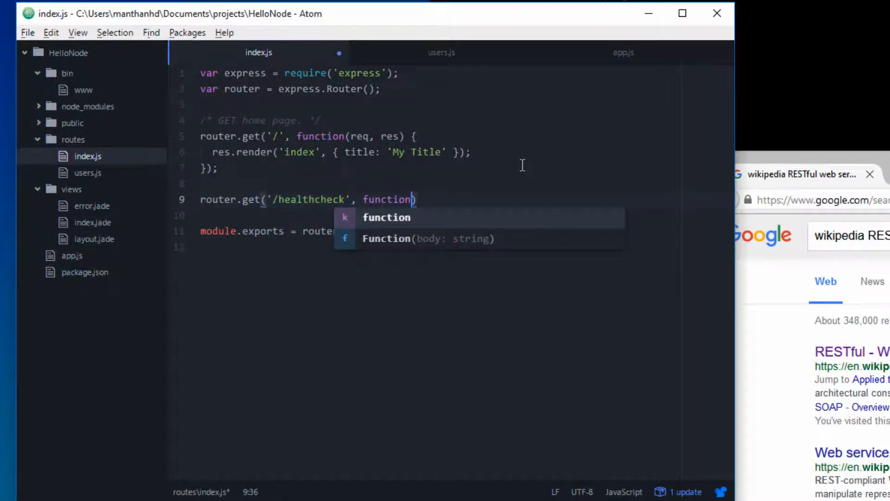
pyautogui.write('(')
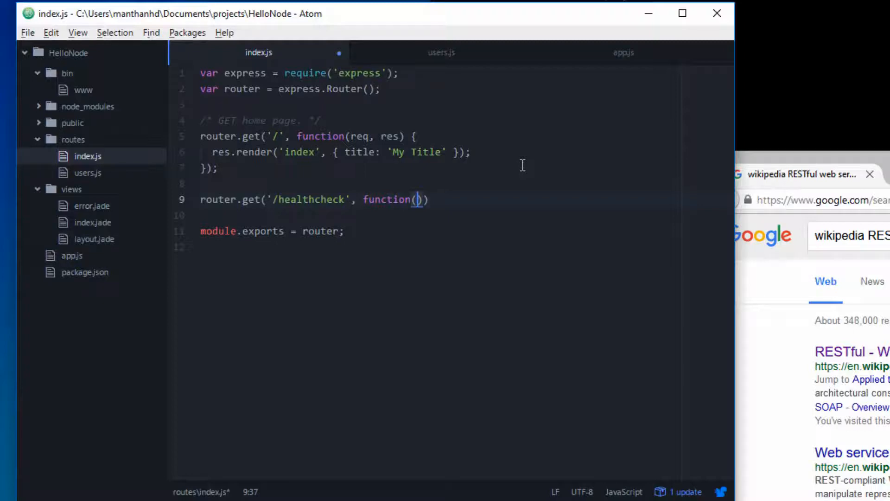
pyautogui.write('req')
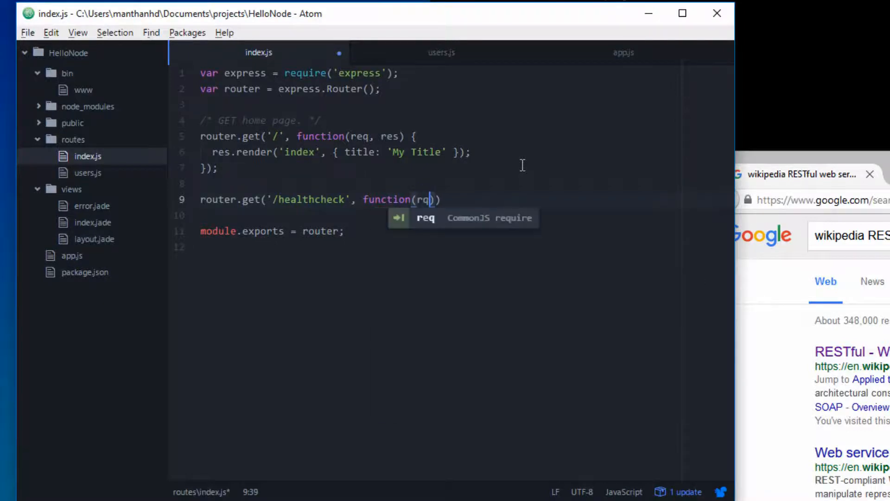
pyautogui.write(', res')
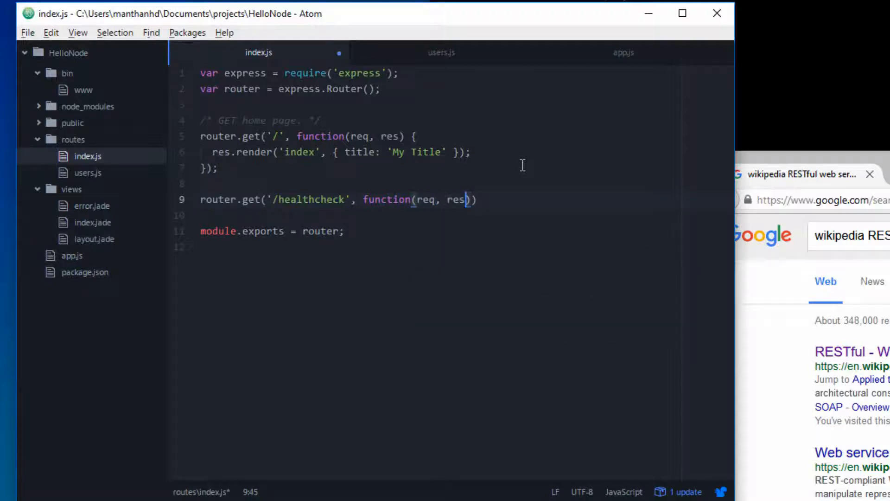
# - Complete the handler skeleton function(req, res) { … }); with an empty body line
pyautogui.press('Right')
pyautogui.write('{')
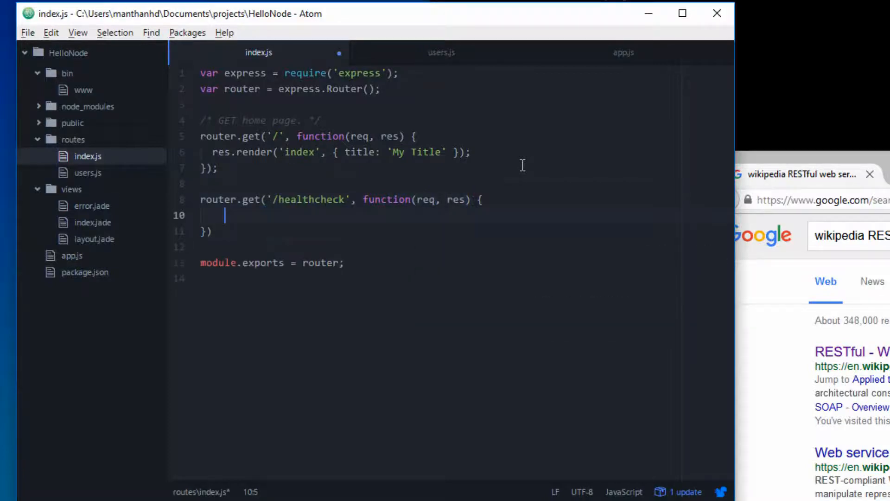
pyautogui.press('Return')
pyautogui.press('Down')
pyautogui.write(';')
pyautogui.press('Up')
pyautogui.doubleClick(432, 199)
pyautogui.keyDown('shift'); pyautogui.click(465, 200); pyautogui.keyUp('shift')
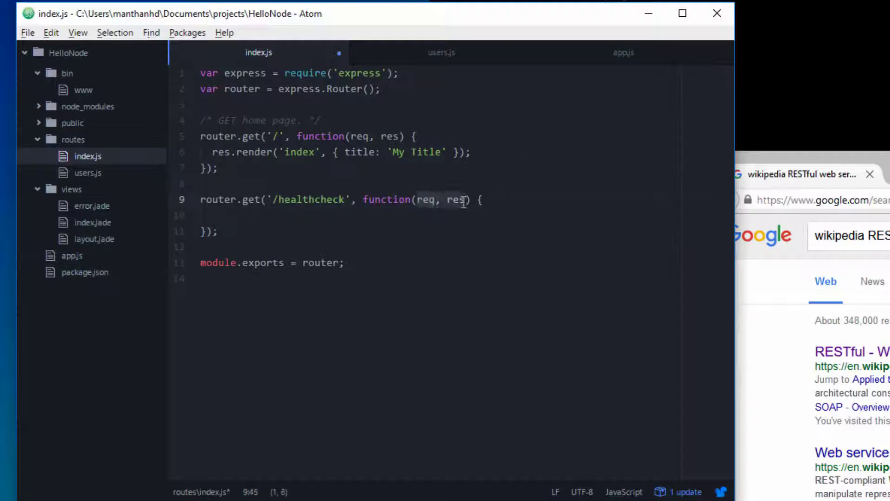
pyautogui.click(428, 202)
pyautogui.doubleClick(452, 200)
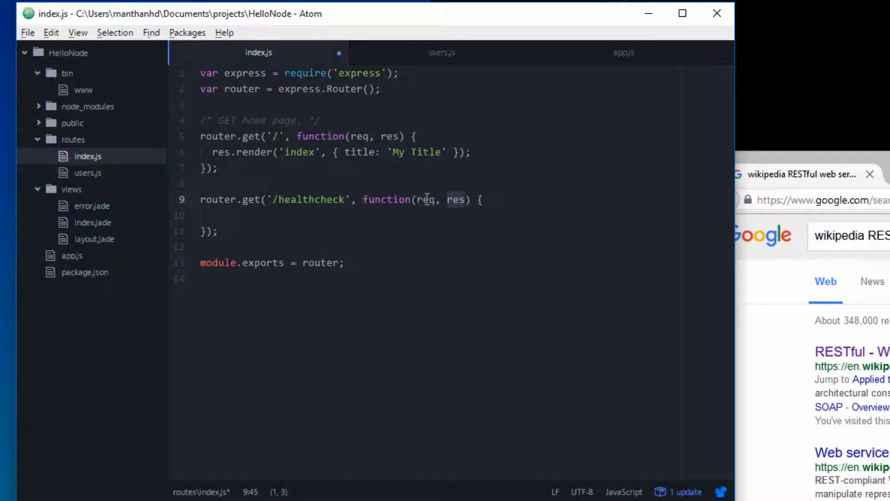
pyautogui.doubleClick(426, 200)
pyautogui.write('dsafdsa')
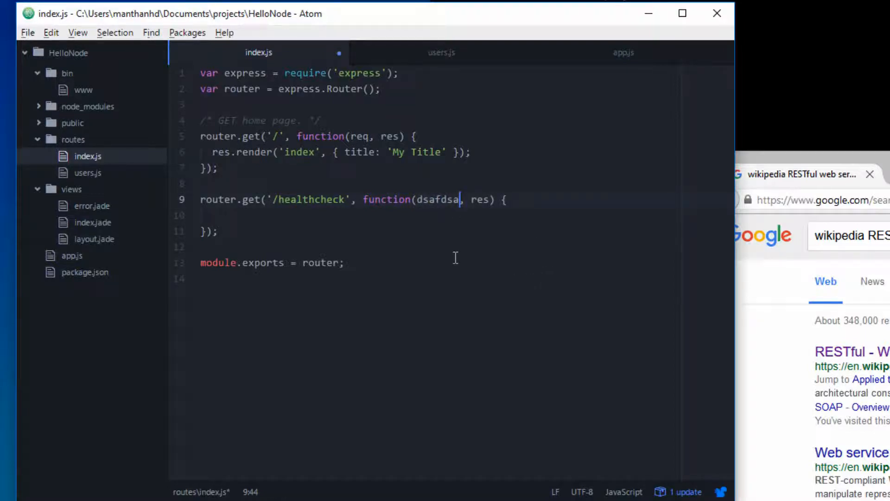
pyautogui.doubleClick(444, 203)
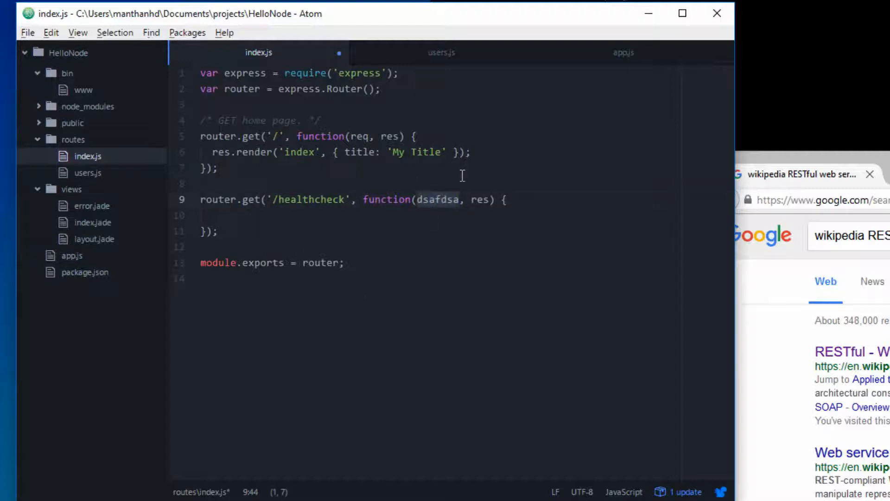
pyautogui.write('req')
pyautogui.click(432, 216)
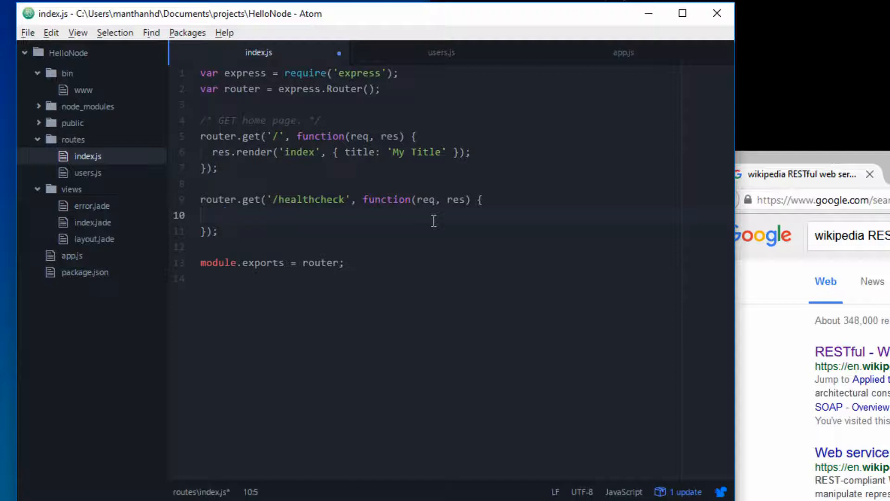
pyautogui.write('var ')
pyautogui.write('responseString = ')
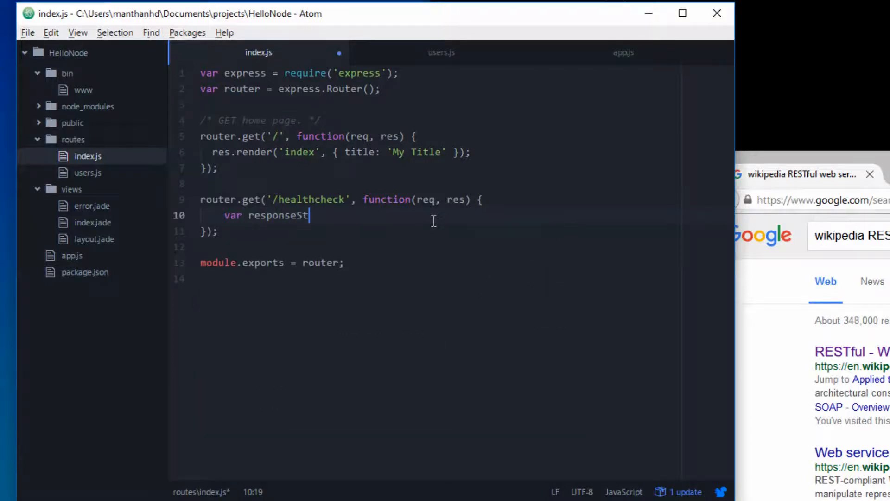
pyautogui.write("'")
pyautogui.write("OK'")
pyautogui.write("'")
pyautogui.write(';')
# - Declare var responseString = 'OK'; in the handler and point out the req and res parameters
pyautogui.press('Return')
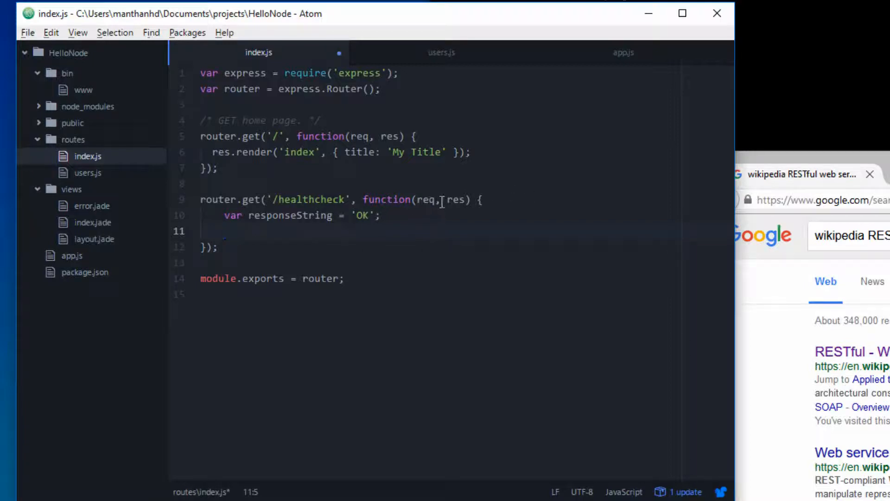
pyautogui.doubleClick(416, 201)
pyautogui.doubleClick(455, 200)
pyautogui.doubleClick(455, 199)
pyautogui.click(440, 229)
# - Write res.send(responseString); on line 11, accepting the responseString autocomplete
pyautogui.click(293, 215)
pyautogui.click(355, 234)
pyautogui.write('res.send')
pyautogui.write('(')
pyautogui.write('respon')
pyautogui.press('Tab')
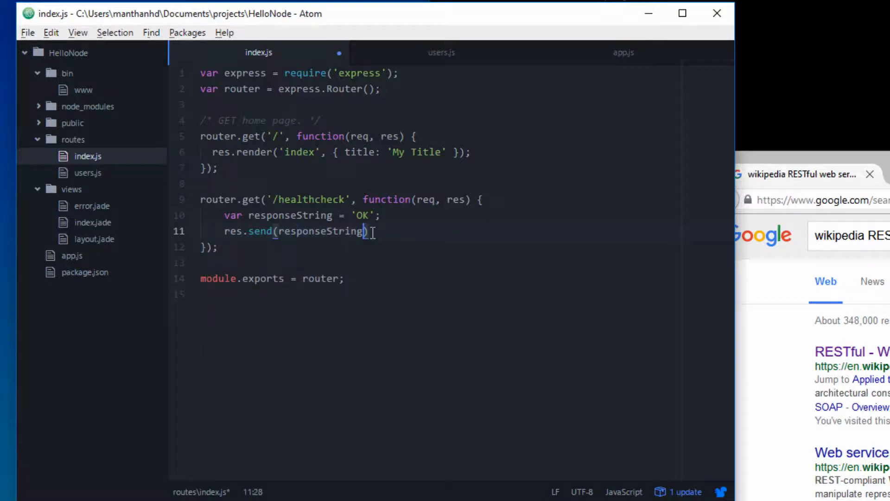
pyautogui.press('End')
pyautogui.write(';')
pyautogui.doubleClick(251, 199)
pyautogui.press('Right')
pyautogui.press('Right')
pyautogui.press('Right')
pyautogui.hotkey('ctrl', 'shift', 'Right')
pyautogui.hotkey('ctrl', 'shift', 'Right')
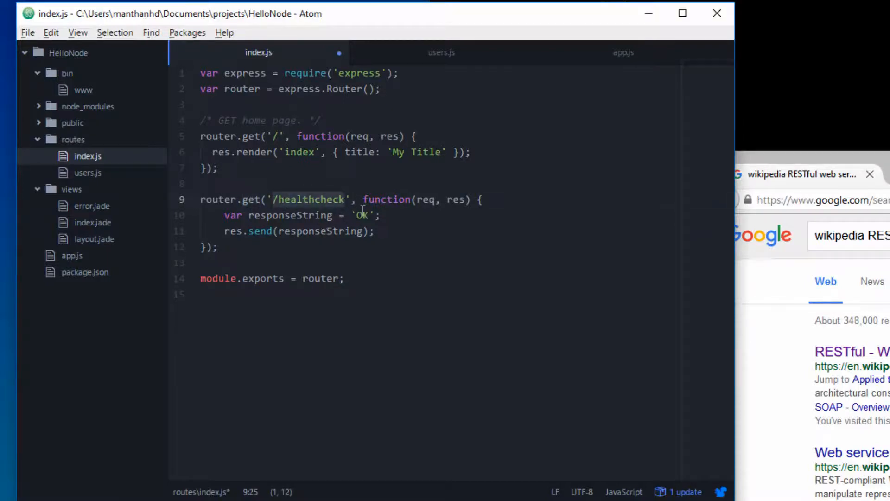
pyautogui.doubleClick(387, 200)
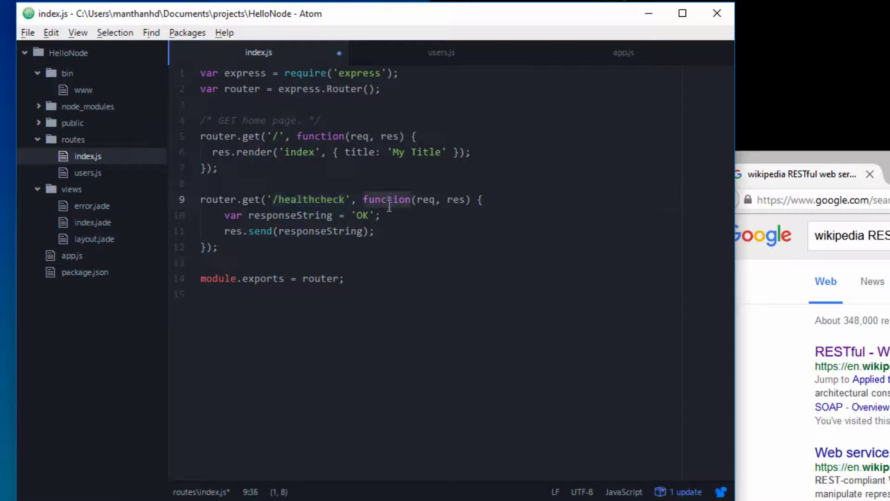
pyautogui.click(432, 199)
pyautogui.doubleClick(431, 199)
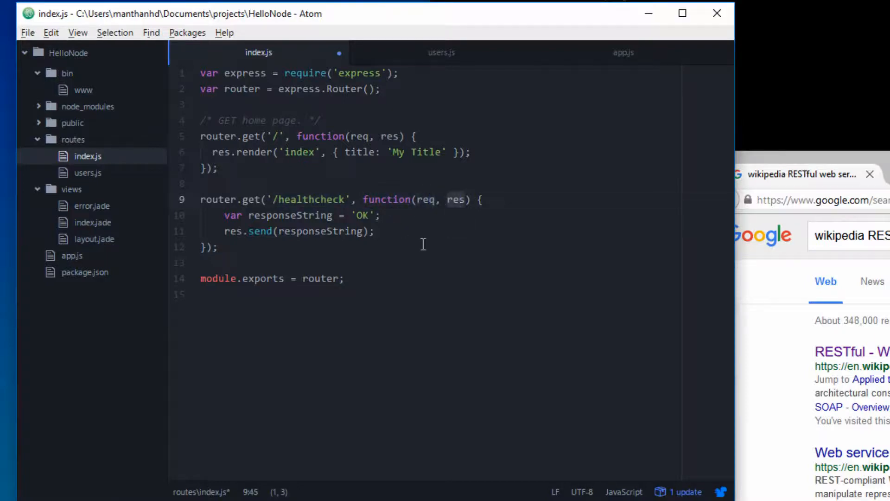
pyautogui.click(426, 203)
pyautogui.doubleClick(457, 199)
pyautogui.moveTo(225, 216); pyautogui.dragTo(363, 216)
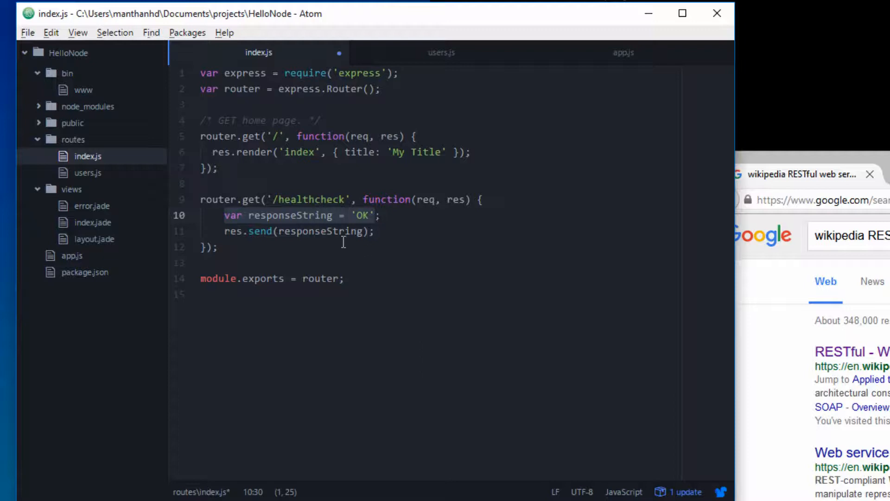
pyautogui.doubleClick(363, 215)
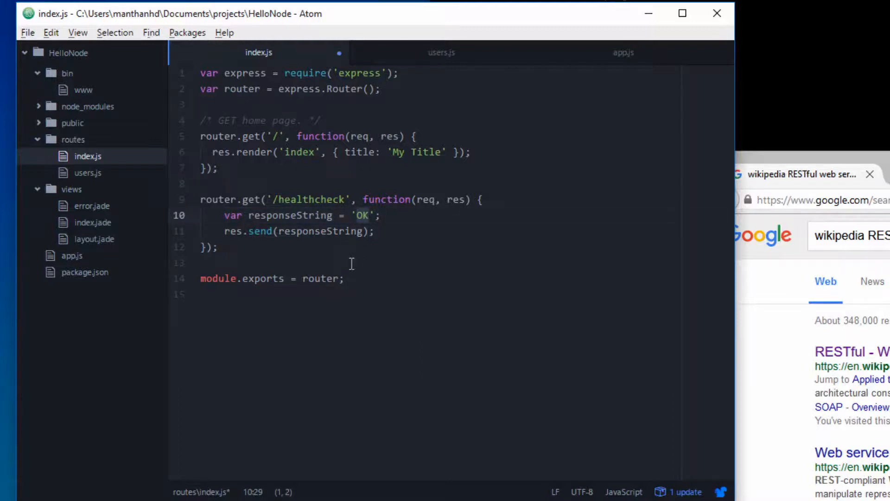
pyautogui.doubleClick(232, 231)
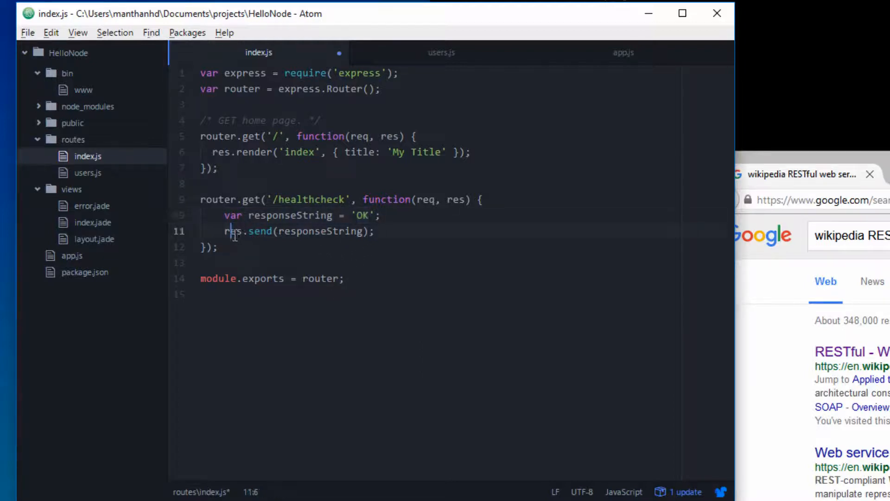
pyautogui.doubleClick(259, 231)
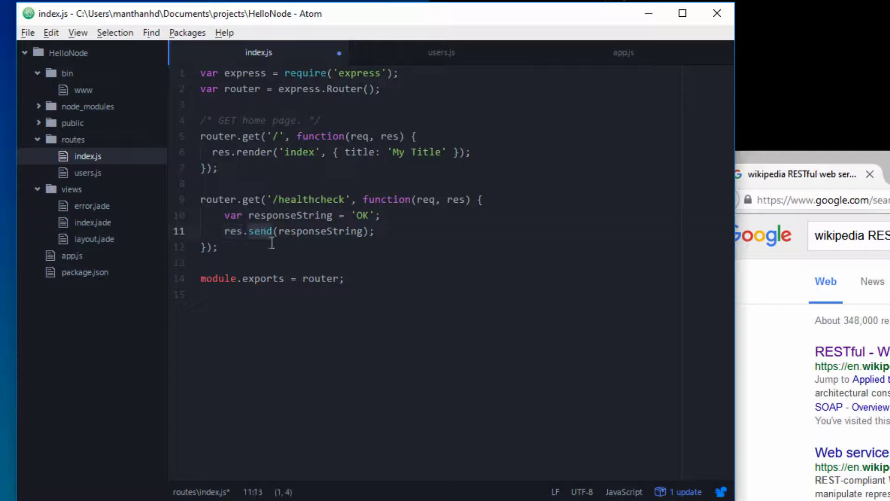
pyautogui.doubleClick(303, 231)
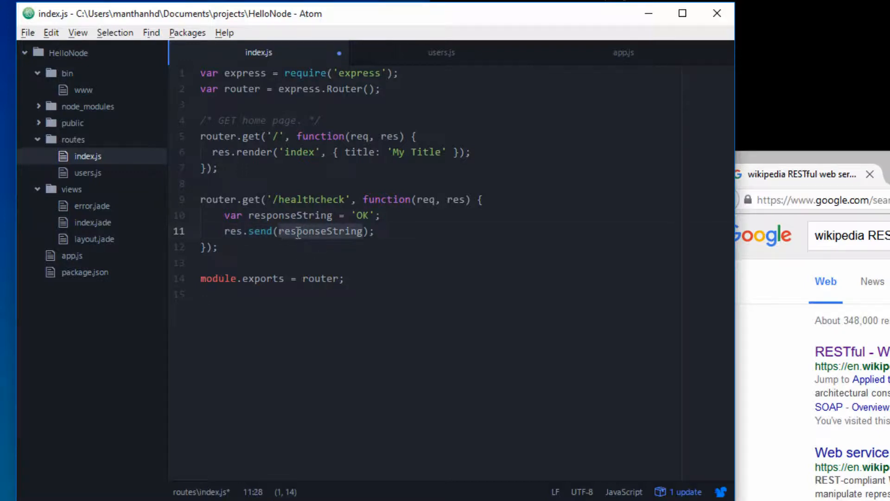
pyautogui.click(390, 231)
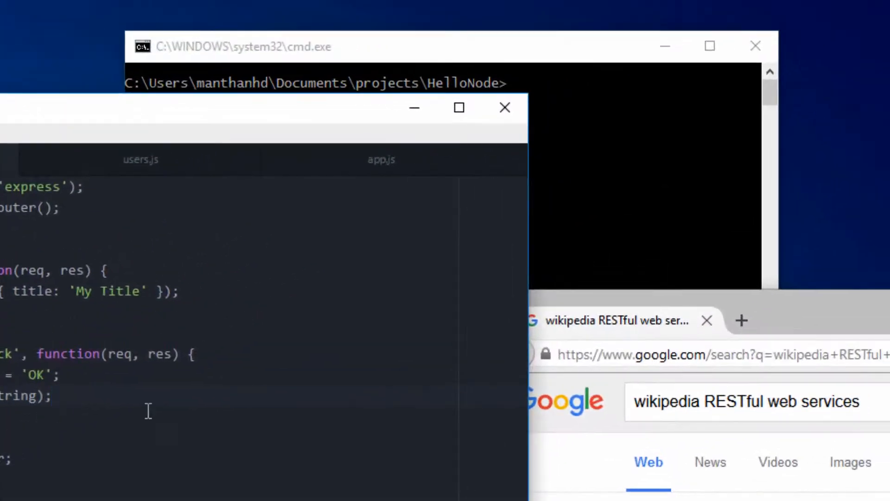
# - Run npm start in the HelloNode Command Prompt and bring Firefox forward
pyautogui.click(599, 194)
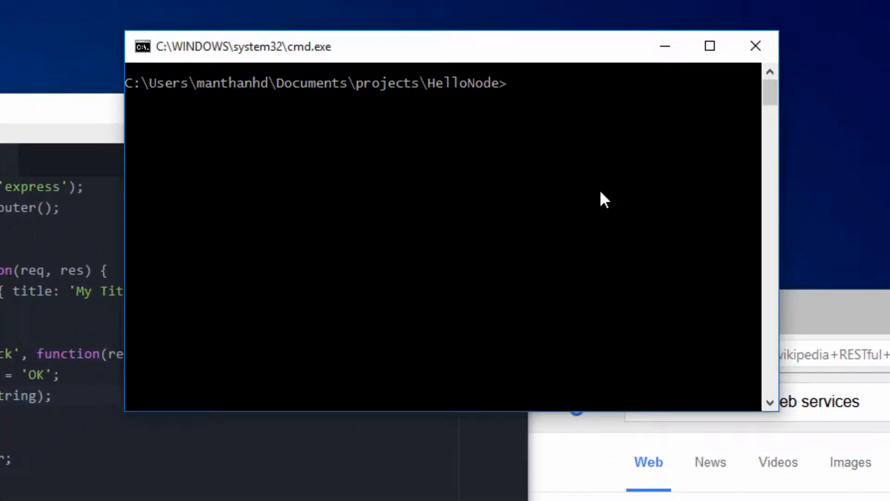
pyautogui.write('npm start')
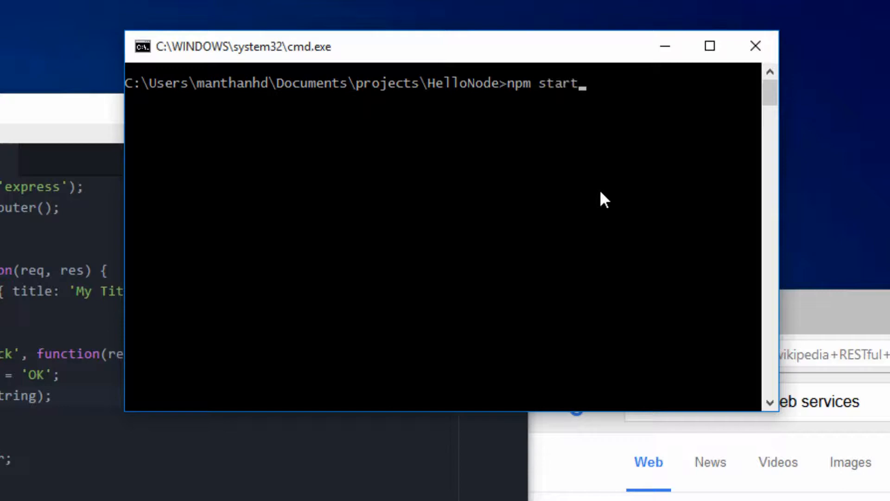
pyautogui.press('Return')
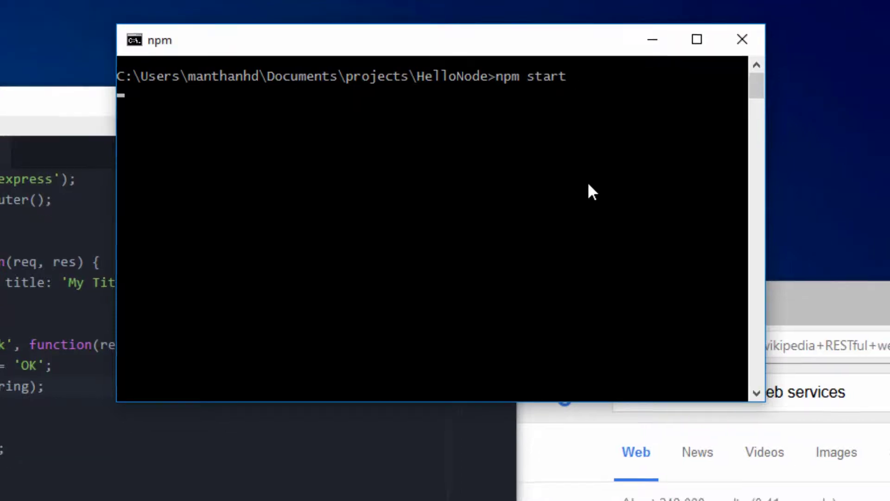
pyautogui.click(821, 327)
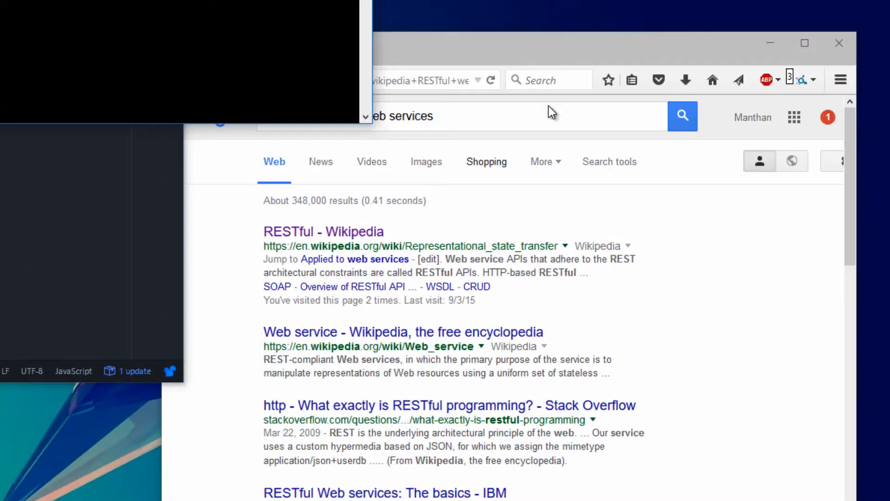
# - Load localhost:3000/healthcheck in a new tab and highlight the 'OK' response
pyautogui.click(344, 55)
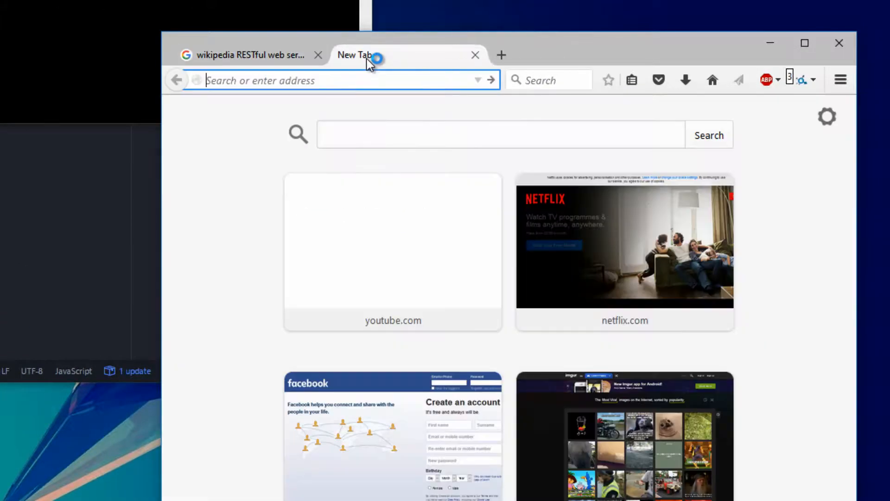
pyautogui.write('localh')
pyautogui.press('Down')
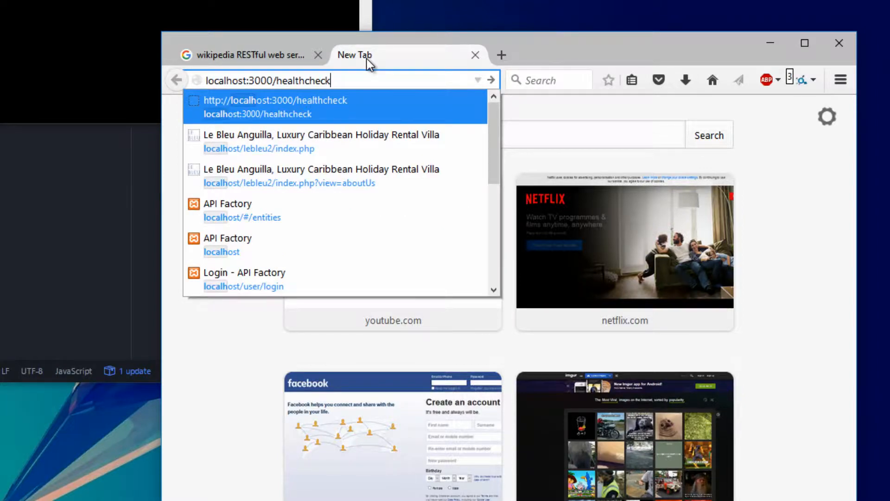
pyautogui.press('Return')
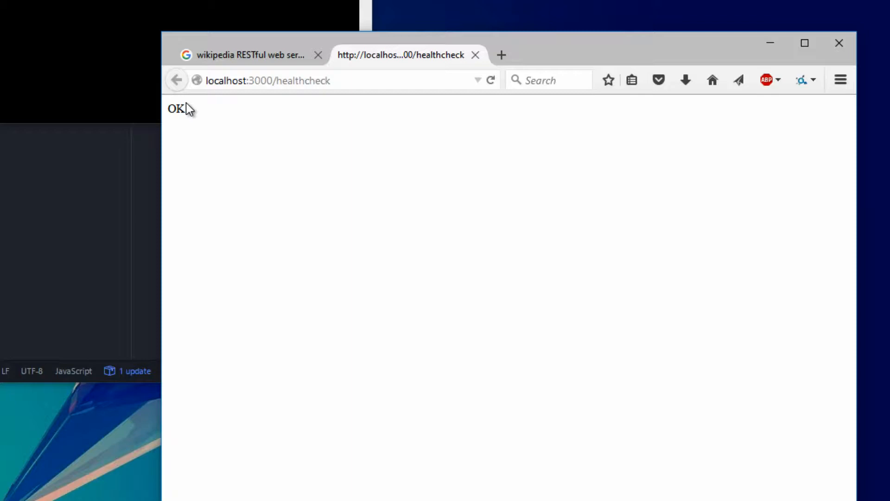
pyautogui.doubleClick(177, 108)
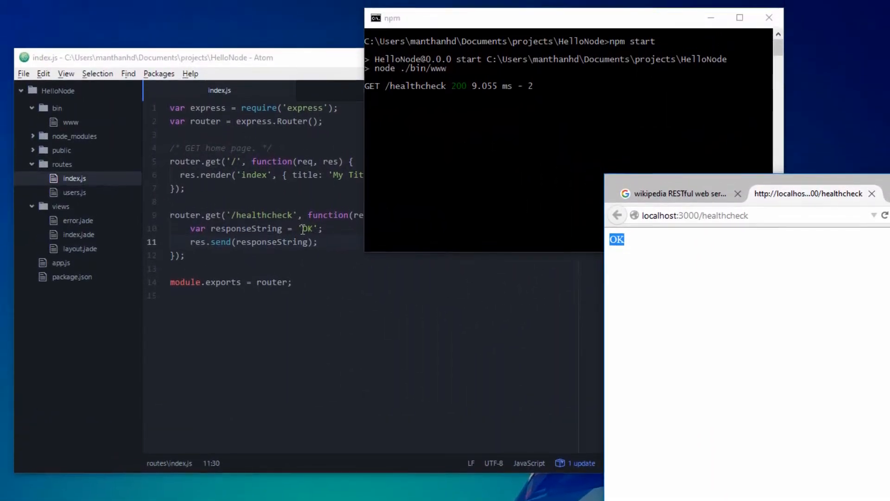
pyautogui.click(304, 229)
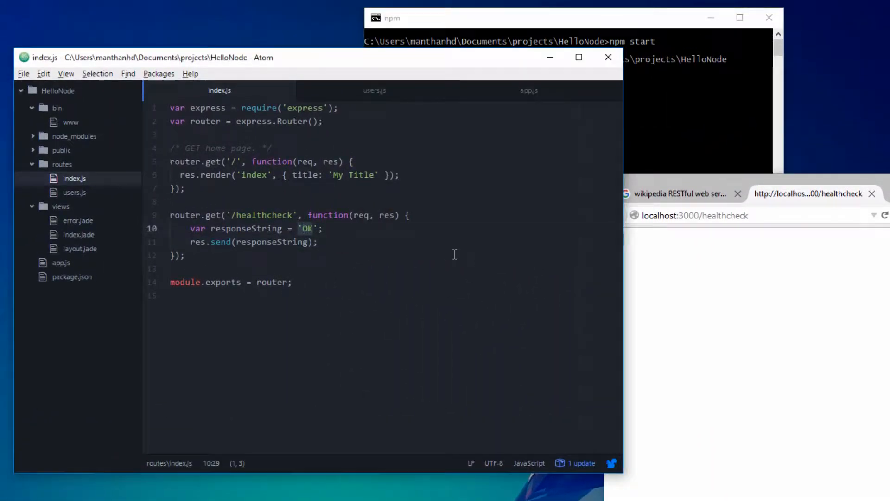
pyautogui.doubleClick(308, 228)
pyautogui.click(799, 278)
pyautogui.doubleClick(619, 242)
pyautogui.click(736, 306)
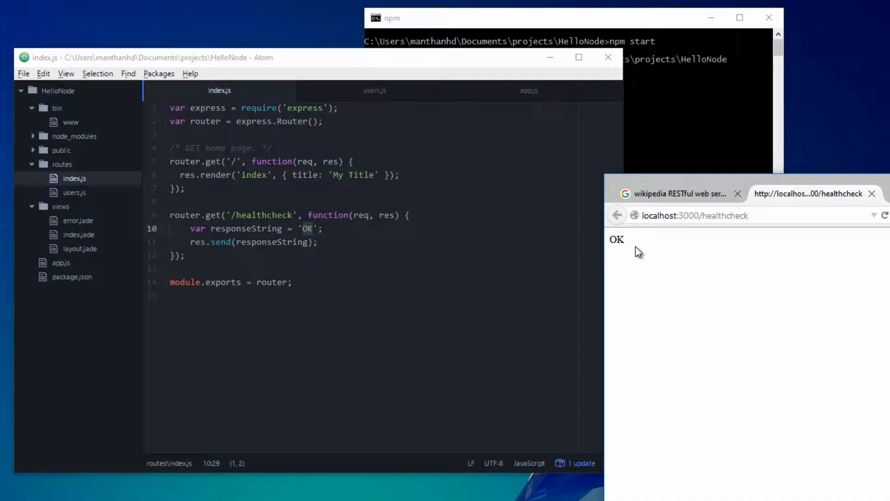
pyautogui.doubleClick(619, 242)
pyautogui.click(675, 309)
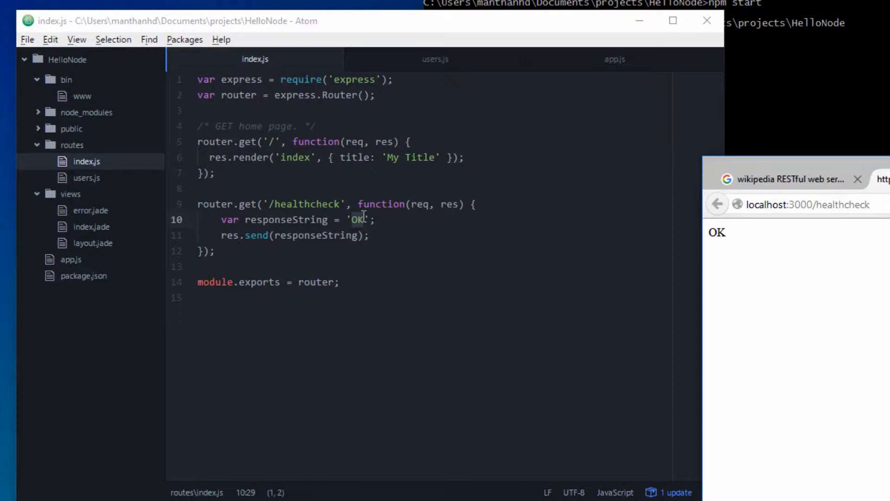
# - Remove the 'OK' value from the responseString assignment on line 10
pyautogui.click(364, 214)
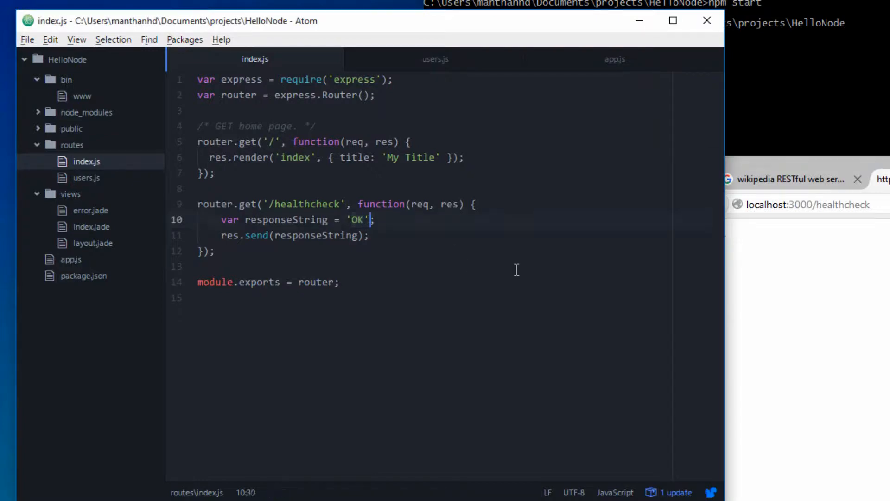
pyautogui.press('BackSpace')
pyautogui.press('BackSpace')
pyautogui.press('BackSpace')
pyautogui.press('BackSpace')
# - Review the title object on line 6, highlighting its key, 'My Title' value and closing brace
pyautogui.click(330, 157)
pyautogui.moveTo(399, 163); pyautogui.dragTo(463, 165)
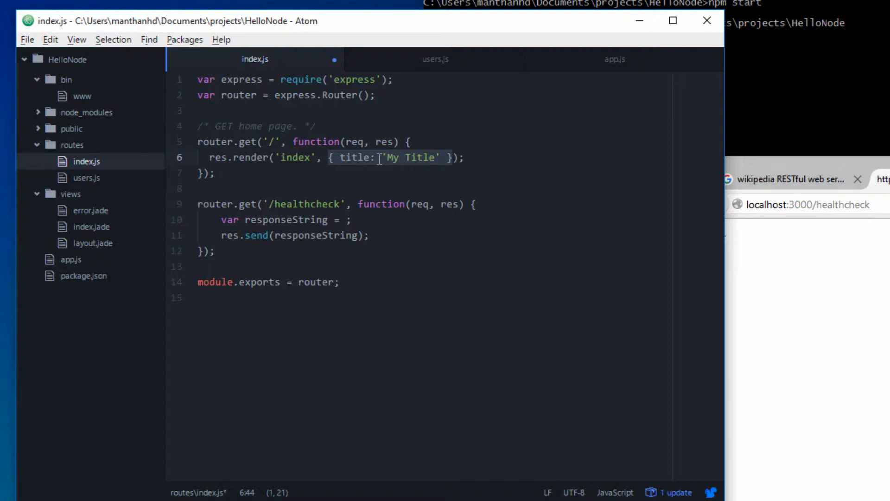
pyautogui.click(378, 157)
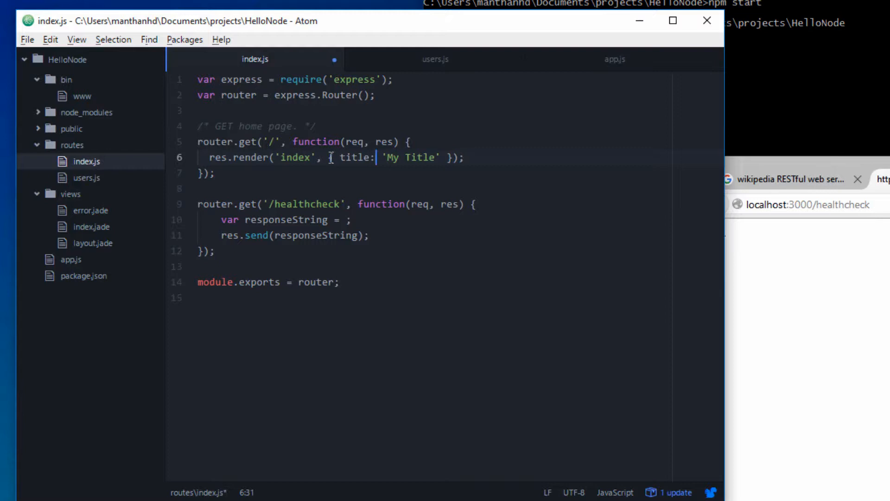
pyautogui.click(330, 157)
pyautogui.doubleClick(451, 158)
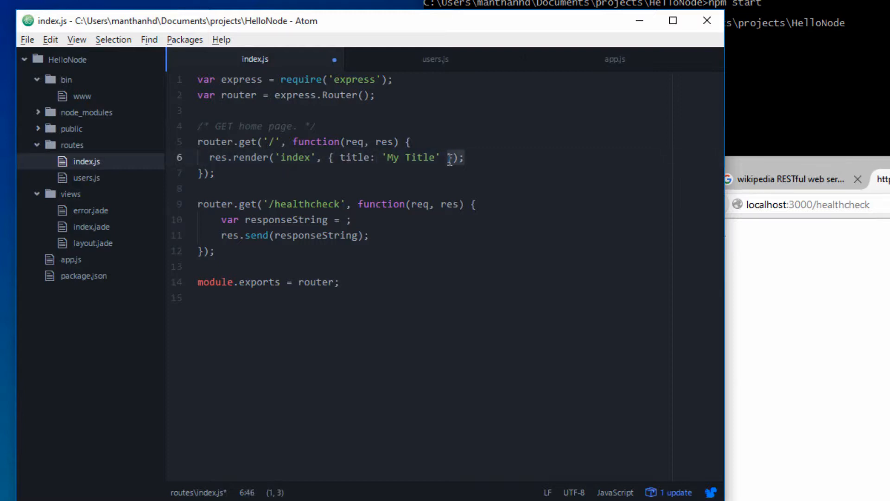
pyautogui.click(443, 157)
pyautogui.moveTo(443, 157); pyautogui.dragTo(449, 157)
pyautogui.doubleClick(354, 157)
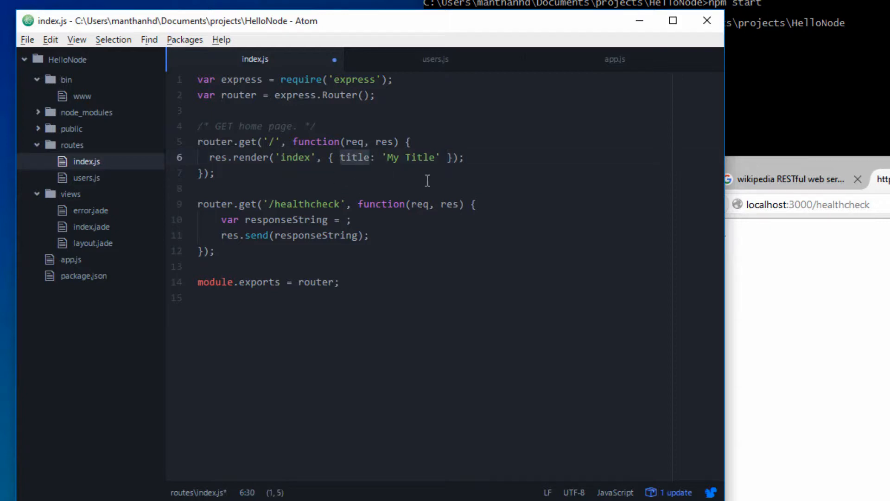
pyautogui.moveTo(382, 158); pyautogui.dragTo(440, 158)
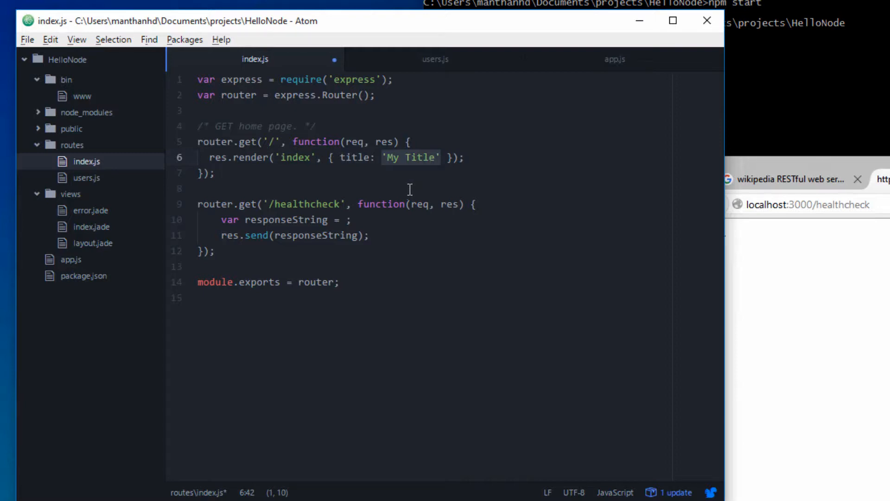
# - Write the object literal { message: 'OK' } as the value on line 10
pyautogui.click(346, 220)
pyautogui.write('{')
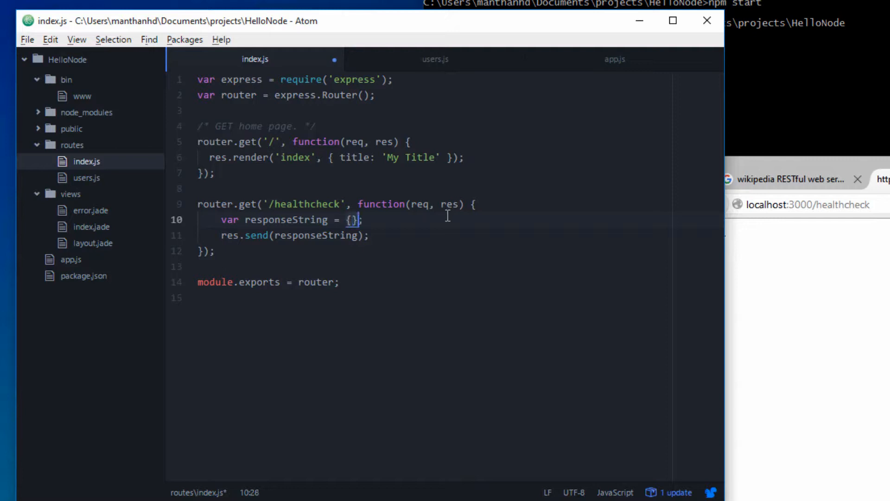
pyautogui.press('Left')
pyautogui.write('message')
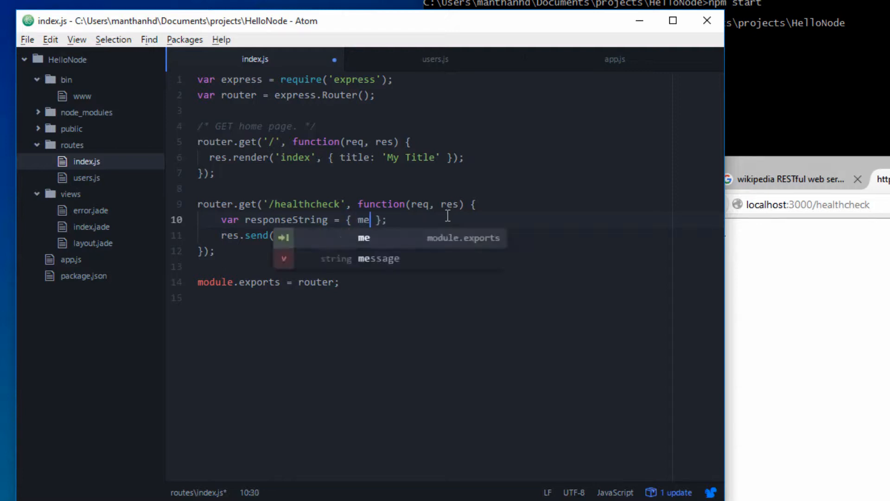
pyautogui.write(": '")
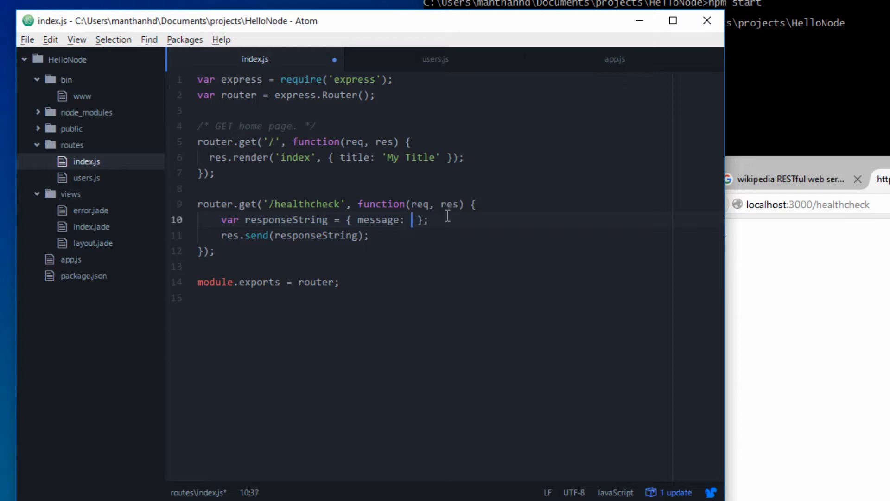
pyautogui.write('OK')
# - Rename responseString to responseObject in the declaration and the res.send call
pyautogui.click(292, 220)
pyautogui.hotkey('alt', 'shift', 'Right')
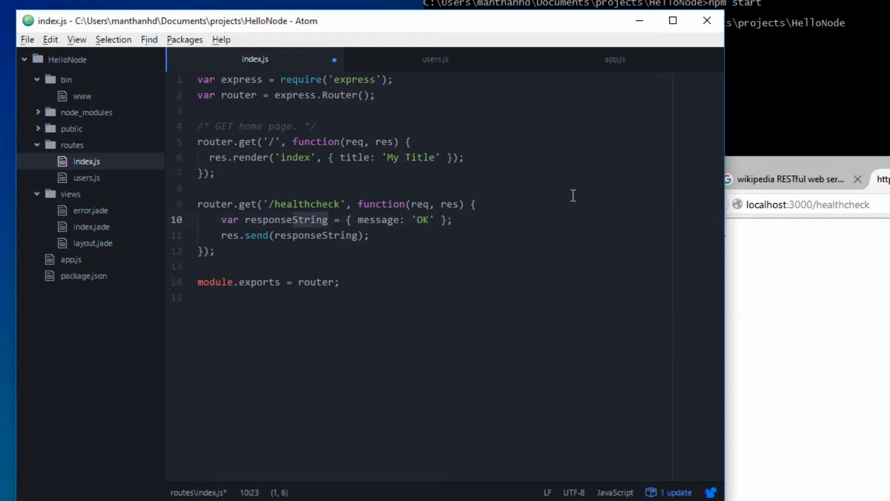
pyautogui.write('Object')
pyautogui.press('Down')
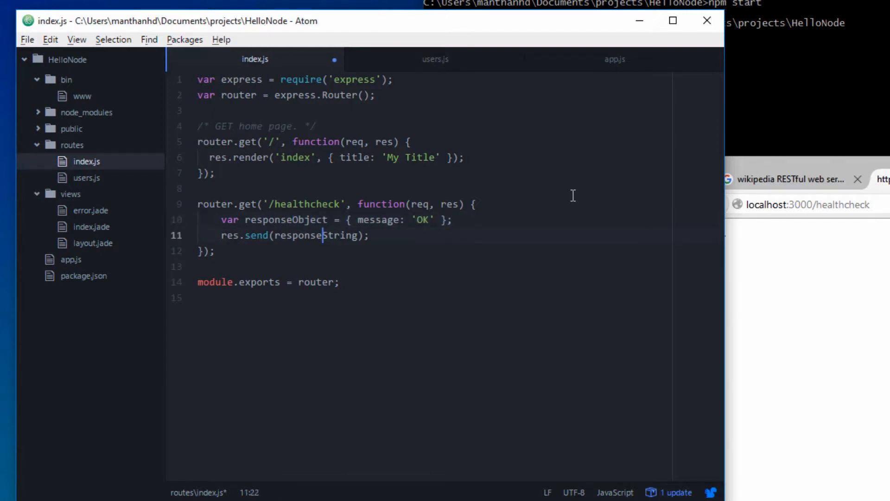
pyautogui.hotkey('alt', 'shift', 'Right')
pyautogui.write('Object')
pyautogui.press('End')
pyautogui.press('Home')
pyautogui.press('End')
# - Review responseObject and its { message: 'OK' } literal on lines 10 and 11
pyautogui.doubleClick(307, 220)
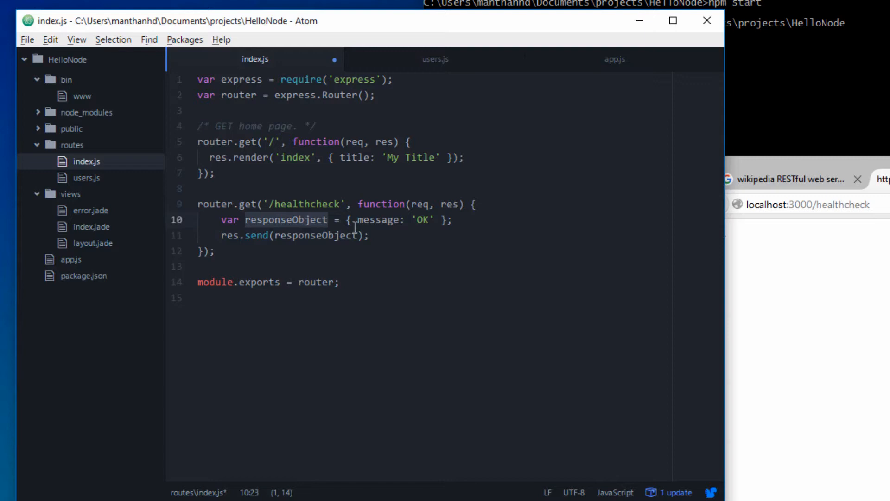
pyautogui.moveTo(347, 219); pyautogui.dragTo(445, 220)
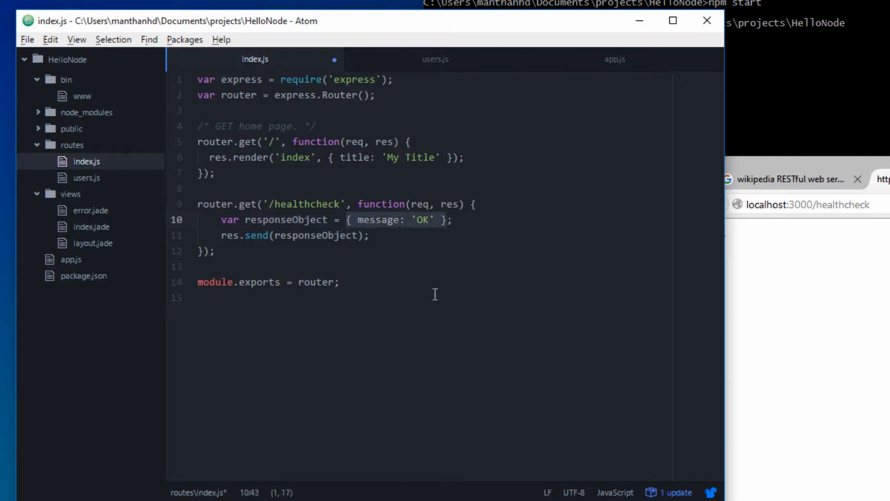
pyautogui.doubleClick(296, 235)
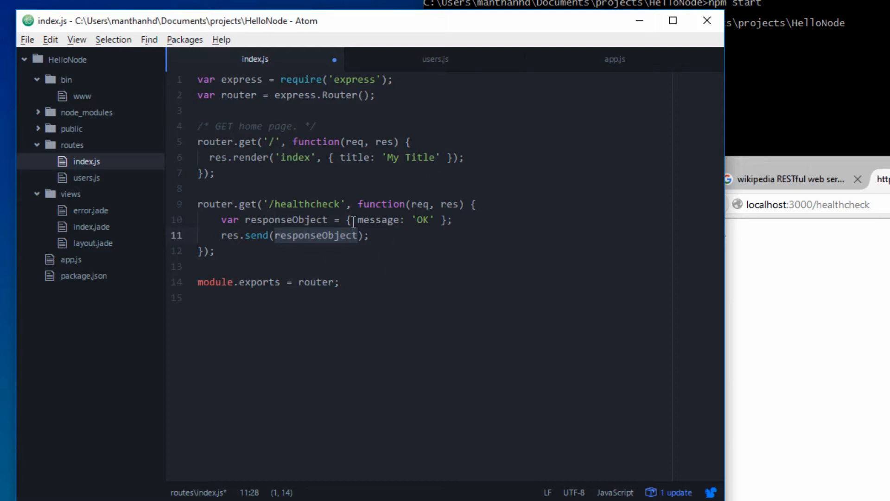
pyautogui.moveTo(347, 219); pyautogui.dragTo(449, 220)
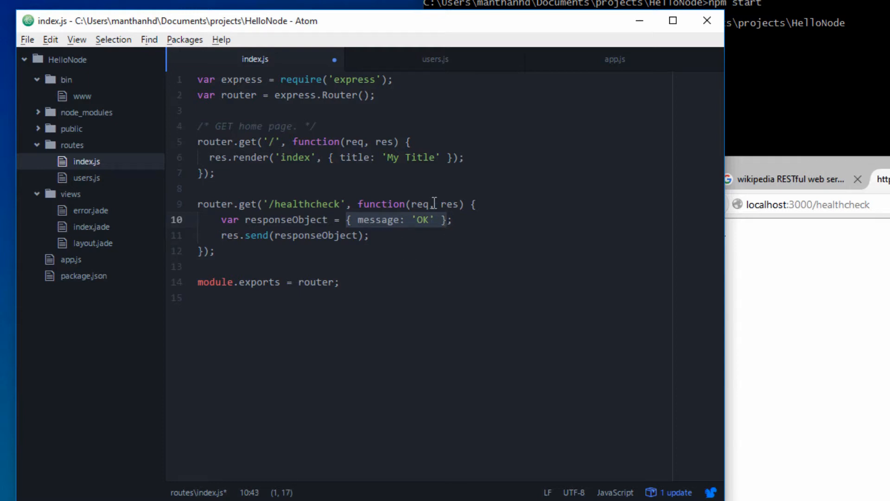
pyautogui.click(523, 266)
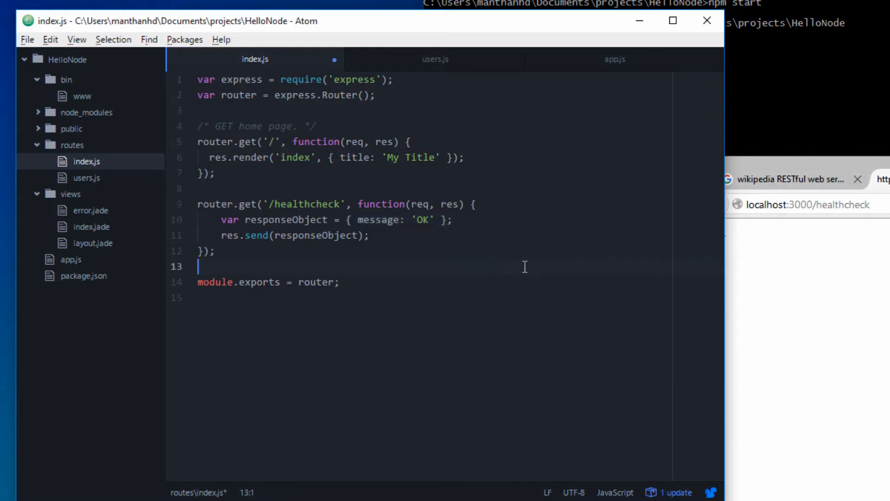
# - Stop the running Express server with Ctrl+C and restart it with npm start
pyautogui.click(405, 235)
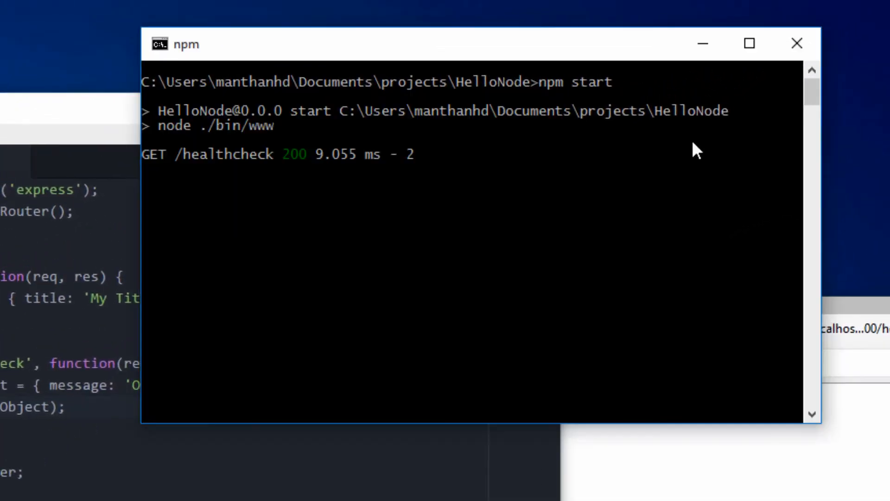
pyautogui.hotkey('ctrl', 'c')
pyautogui.hotkey('ctrl', 'c')
pyautogui.write('npm start')
pyautogui.press('Return')
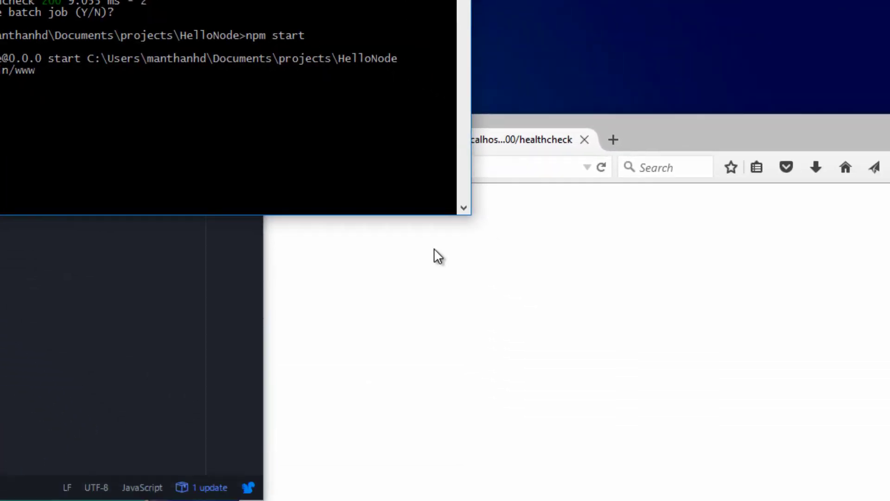
# - Reload localhost:3000/healthcheck in Firefox and highlight the returned { message: "OK" } JSON
pyautogui.click(437, 254)
pyautogui.press('F5')
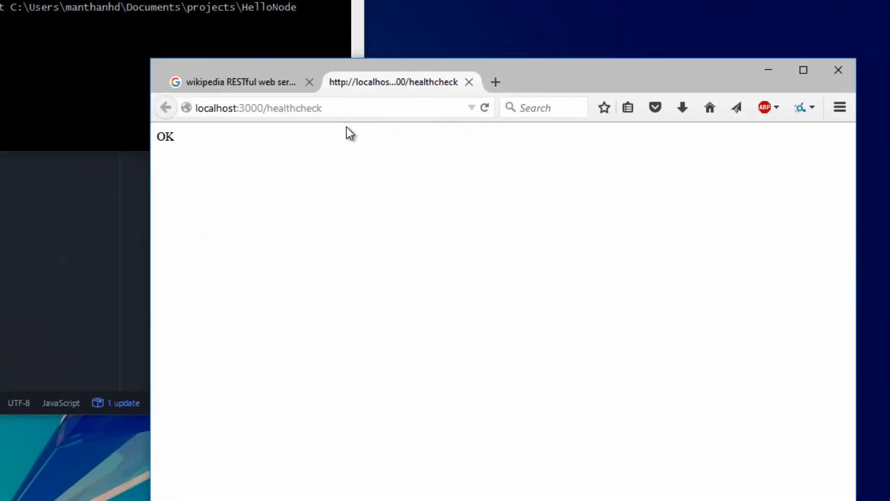
pyautogui.click(485, 108)
pyautogui.hotkey('ctrl', 'a')
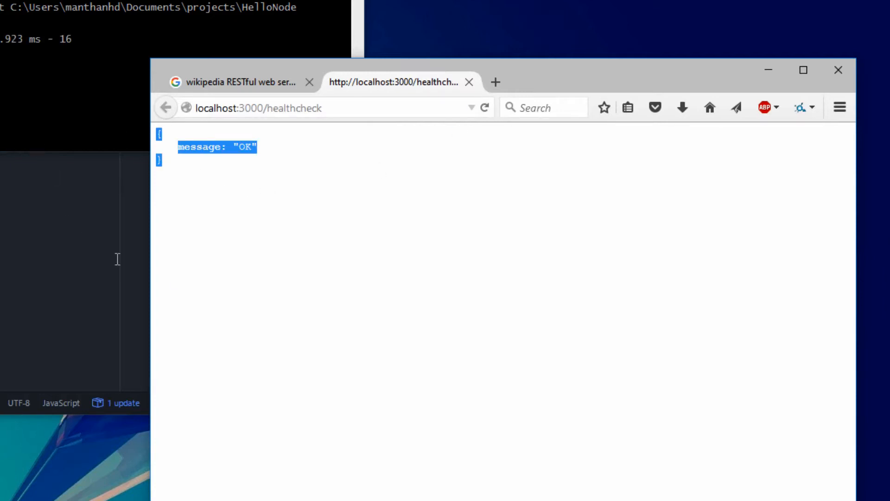
pyautogui.click(320, 277)
pyautogui.hotkey('ctrl', 'a')
pyautogui.click(209, 387)
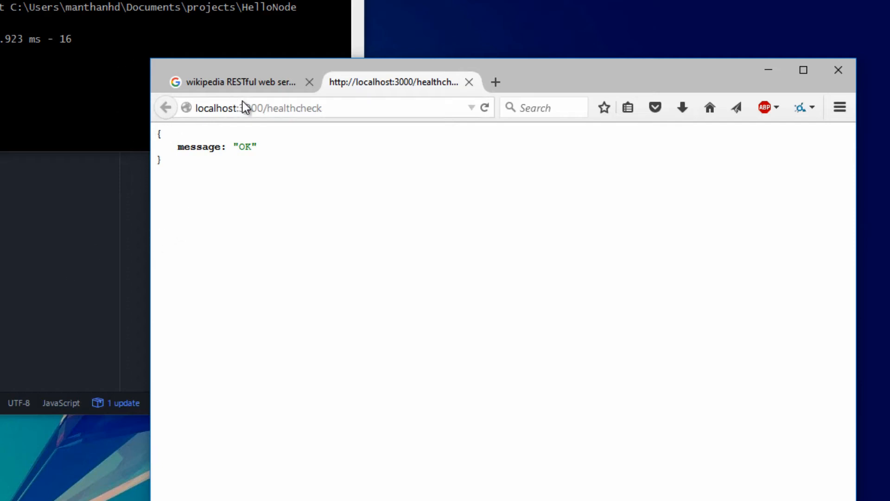
# - Glance at the server console and healthcheck address, then return to the Atom editor
pyautogui.click(58, 52)
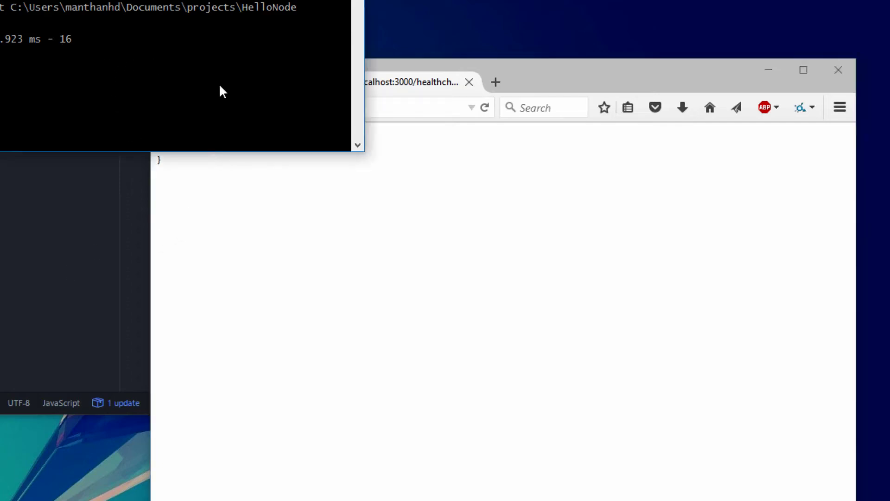
pyautogui.click(207, 254)
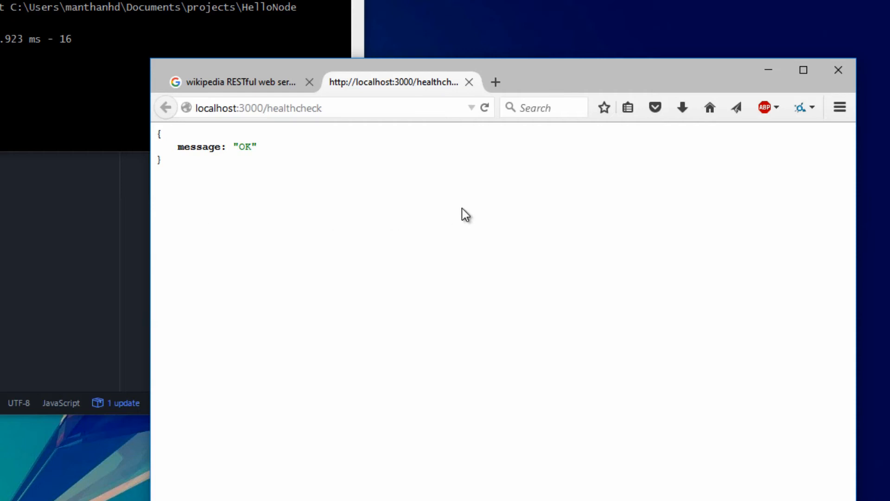
pyautogui.click(323, 108)
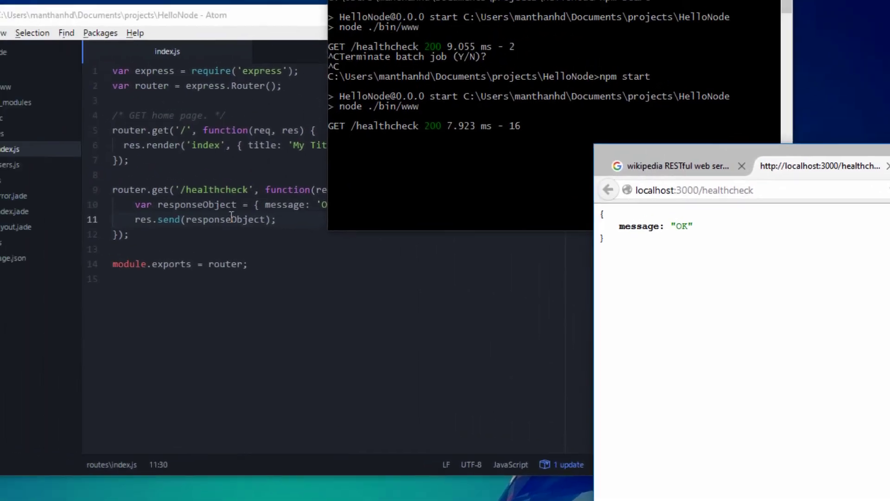
pyautogui.click(360, 216)
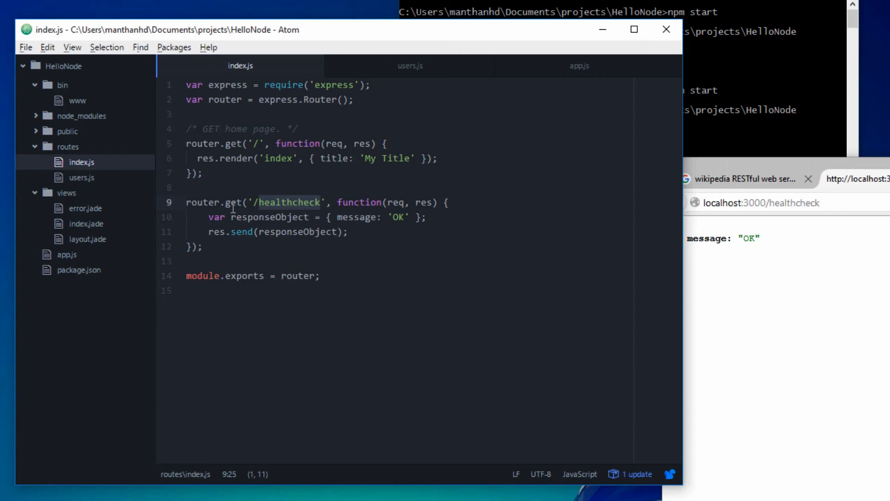
pyautogui.doubleClick(232, 202)
pyautogui.click(338, 232)
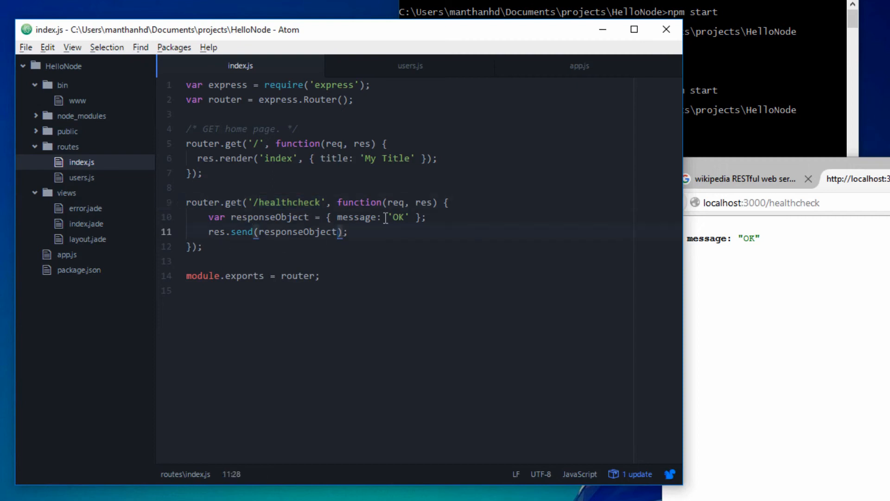